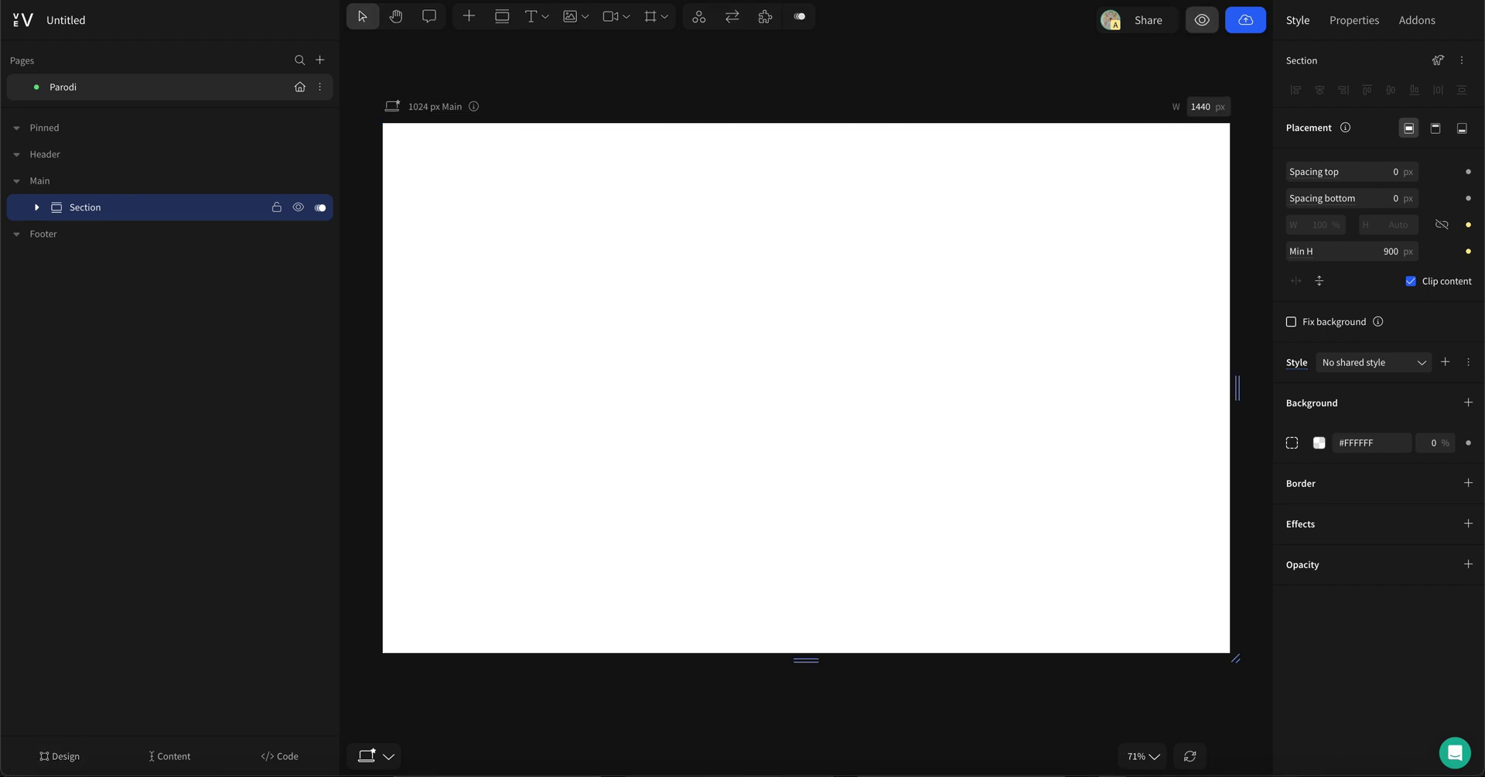
Step: Preview the page briefly, then add a text element reading 'parodi' in the section
key(p)
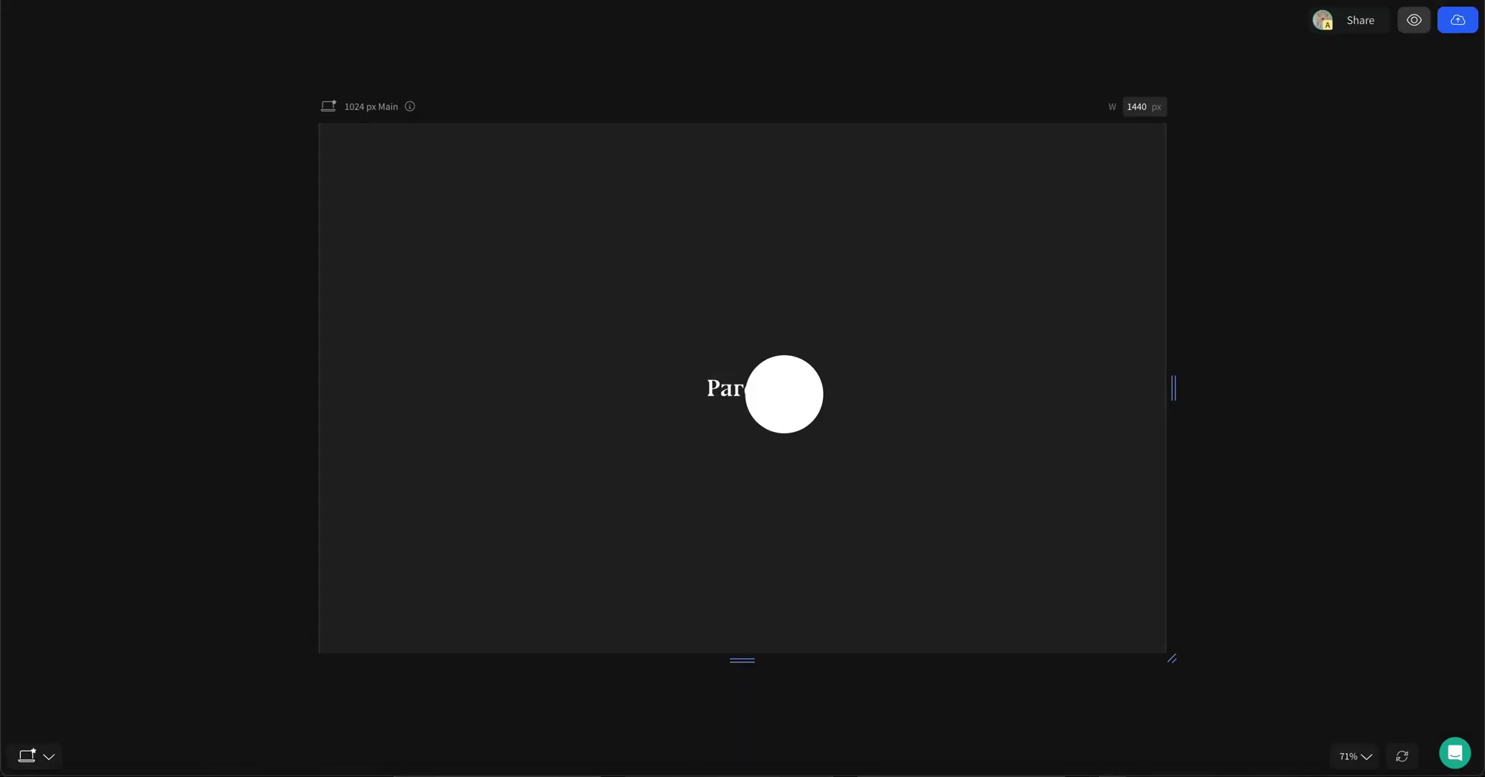
key(Escape)
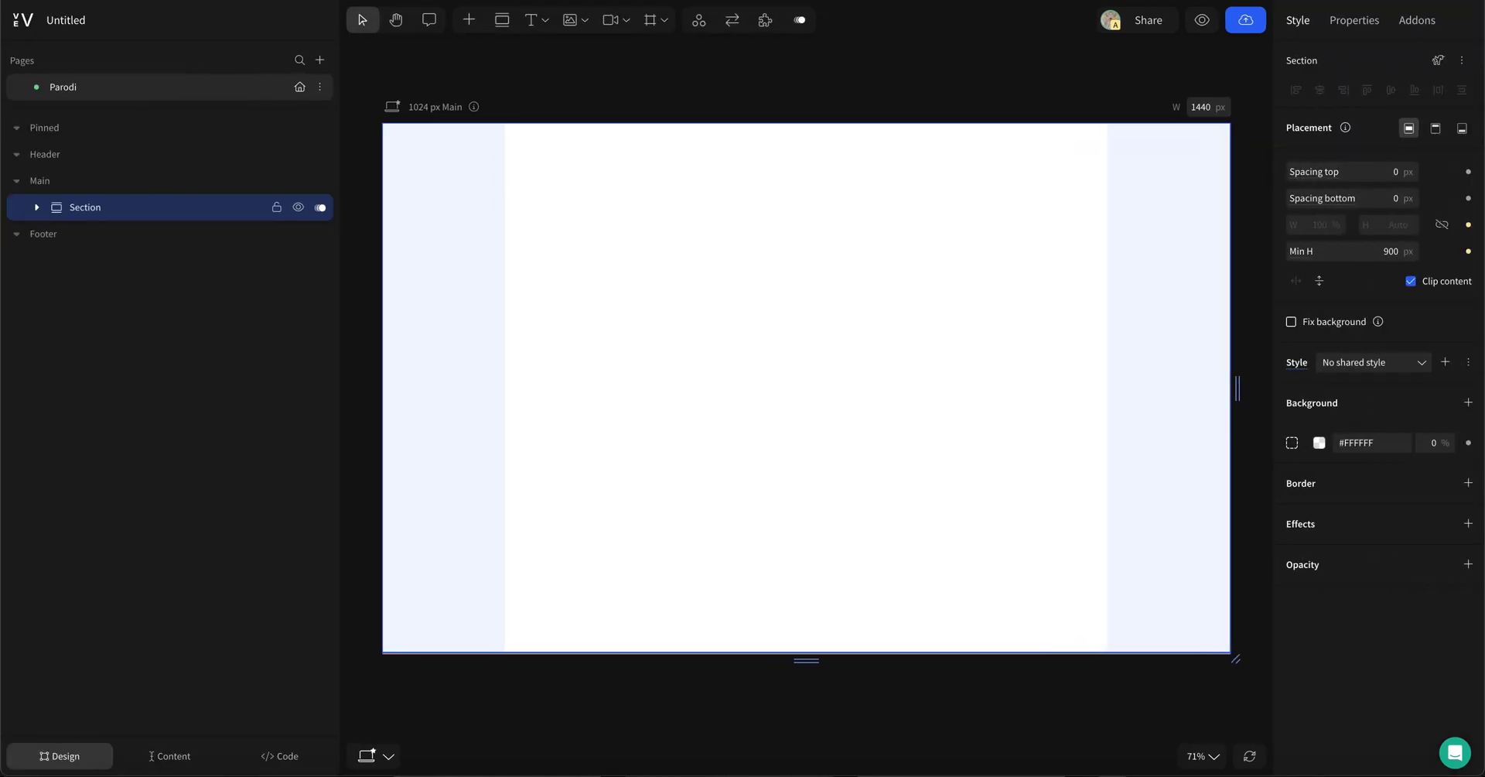
click(532, 23)
click(646, 272)
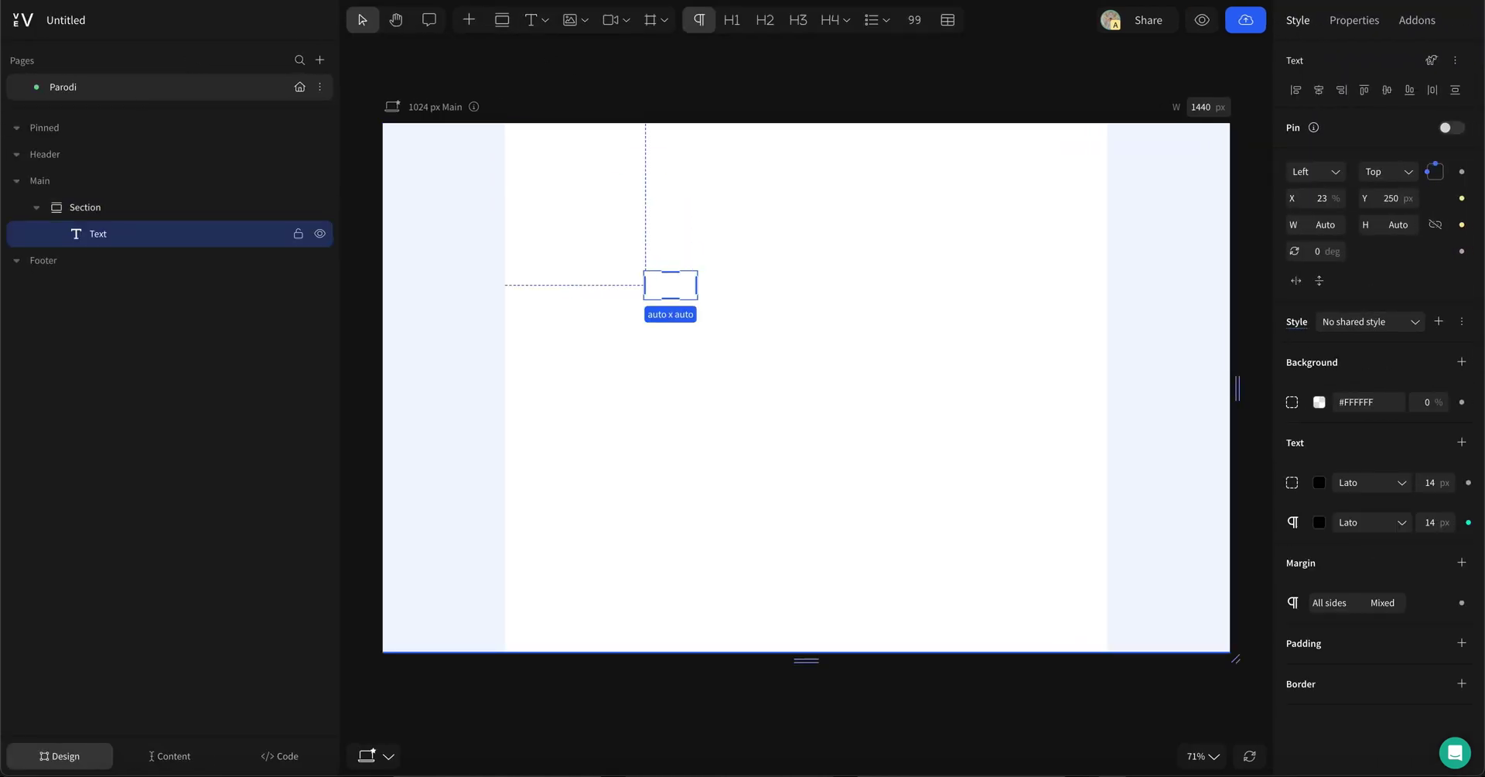
text(parodi)
Step: Set the parodi text font to bluu next at 40 px
click(1373, 522)
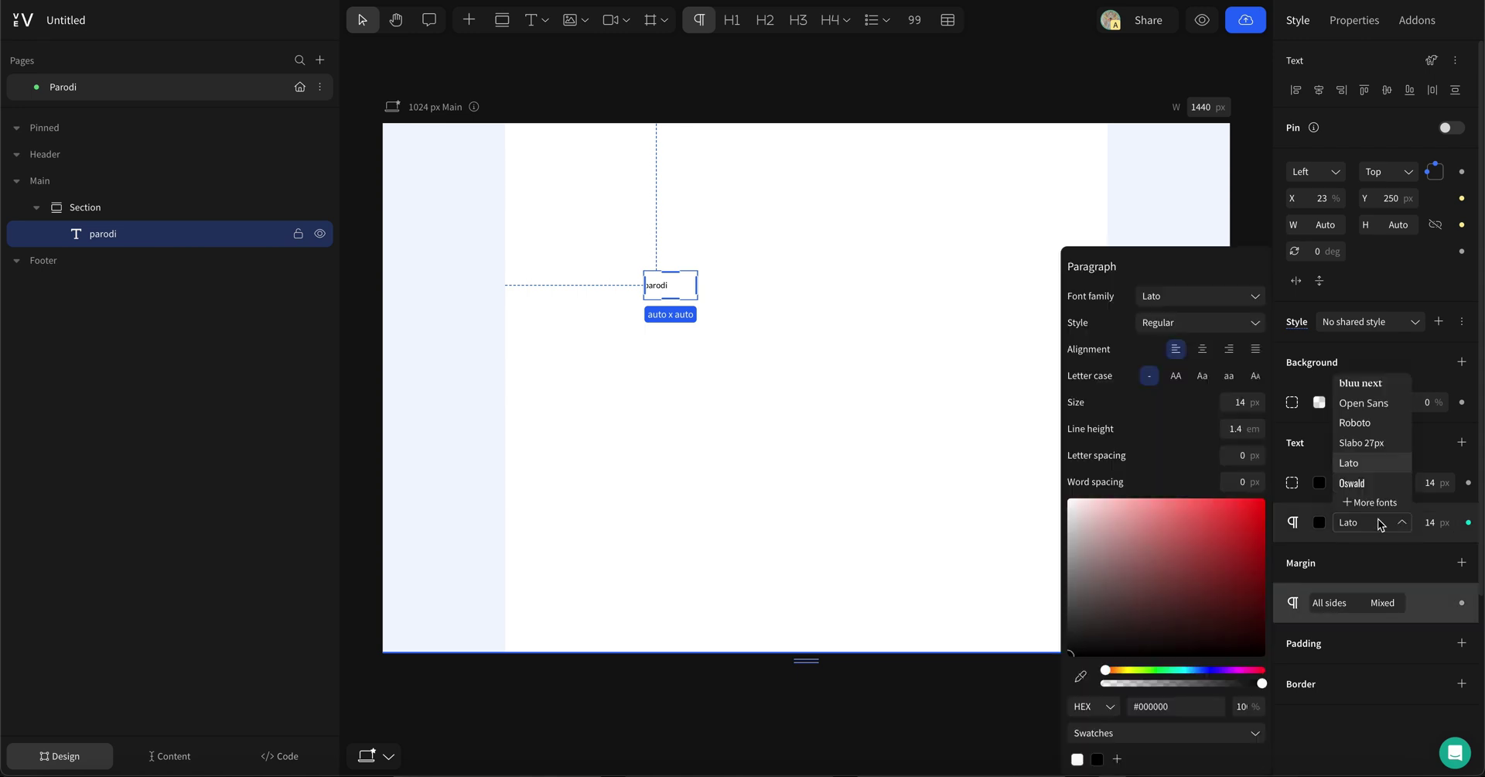
click(1360, 384)
click(1253, 402)
text(40)
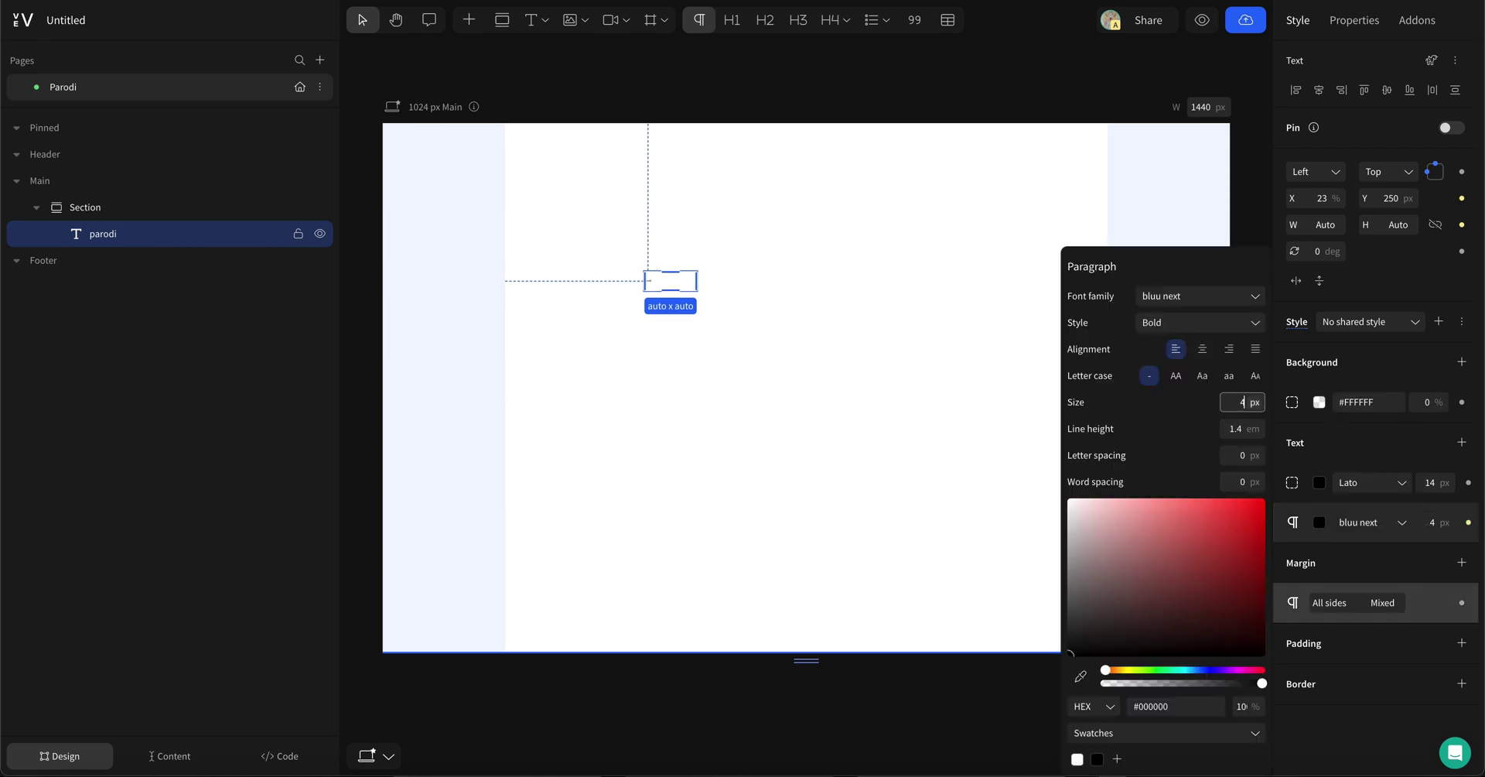
Step: Centre the text horizontally and vertically in the section, then select the Section
click(1319, 89)
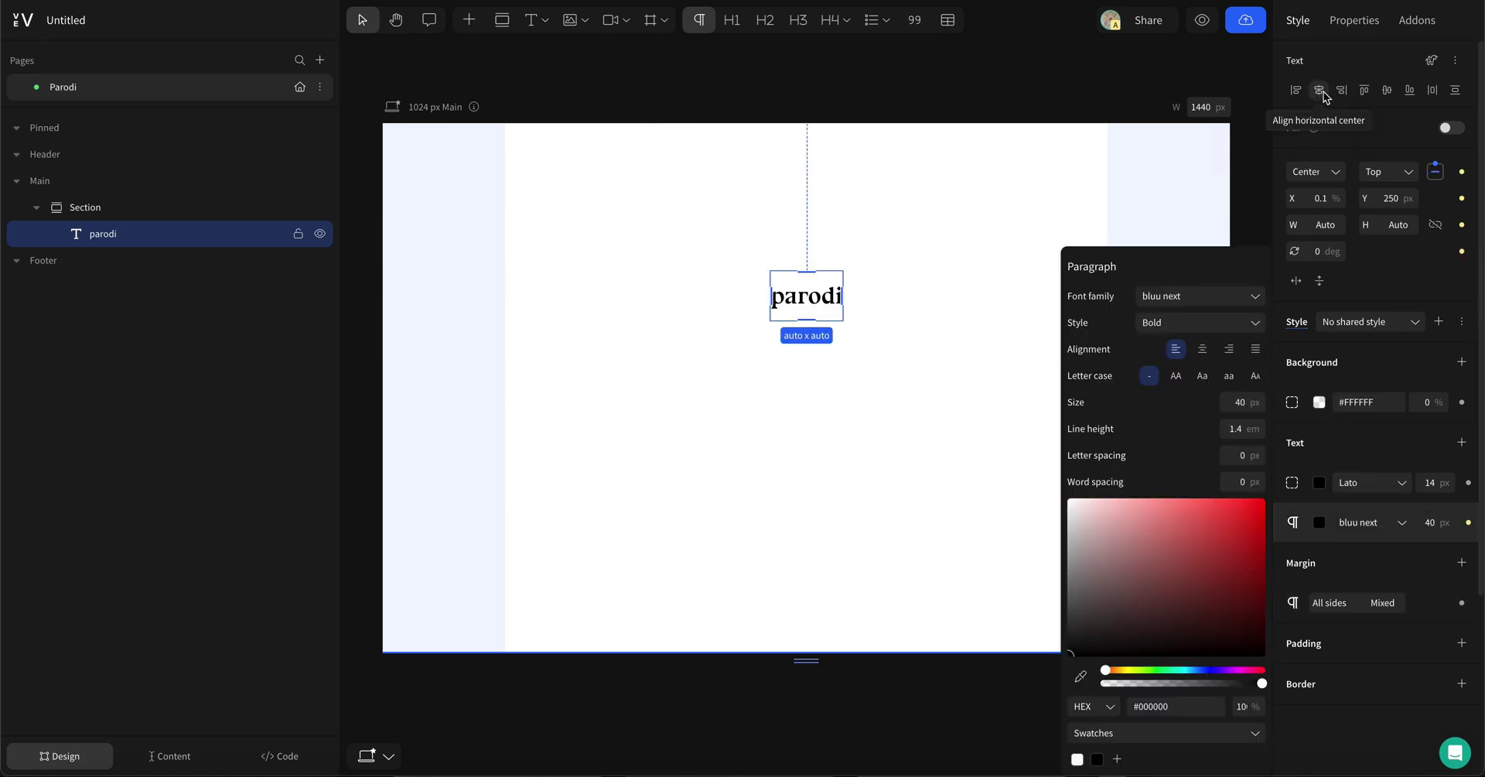
click(1388, 90)
click(1065, 202)
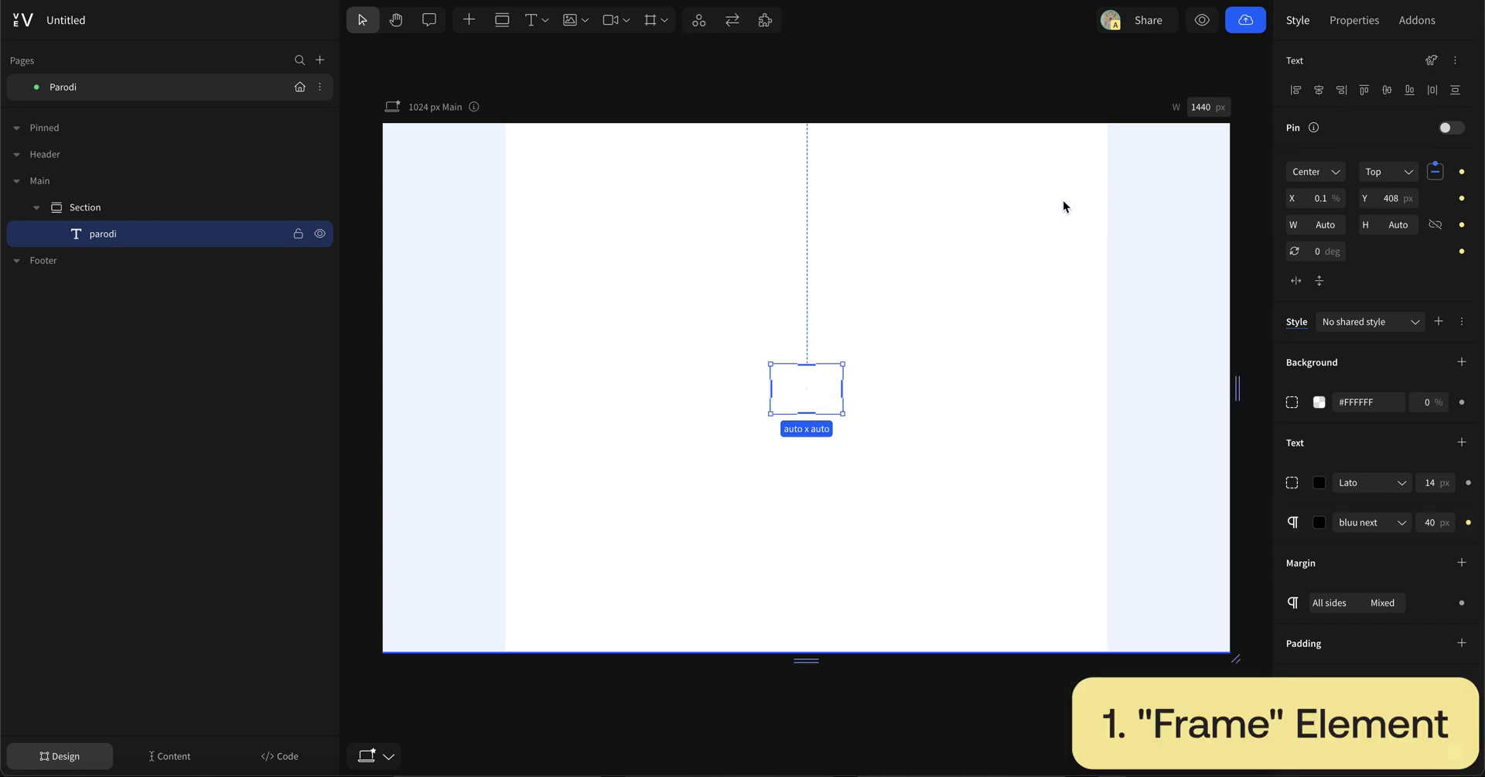
click(1063, 205)
Step: Draw a Frame over the parodi text and fill it white #FFFFFF
click(661, 31)
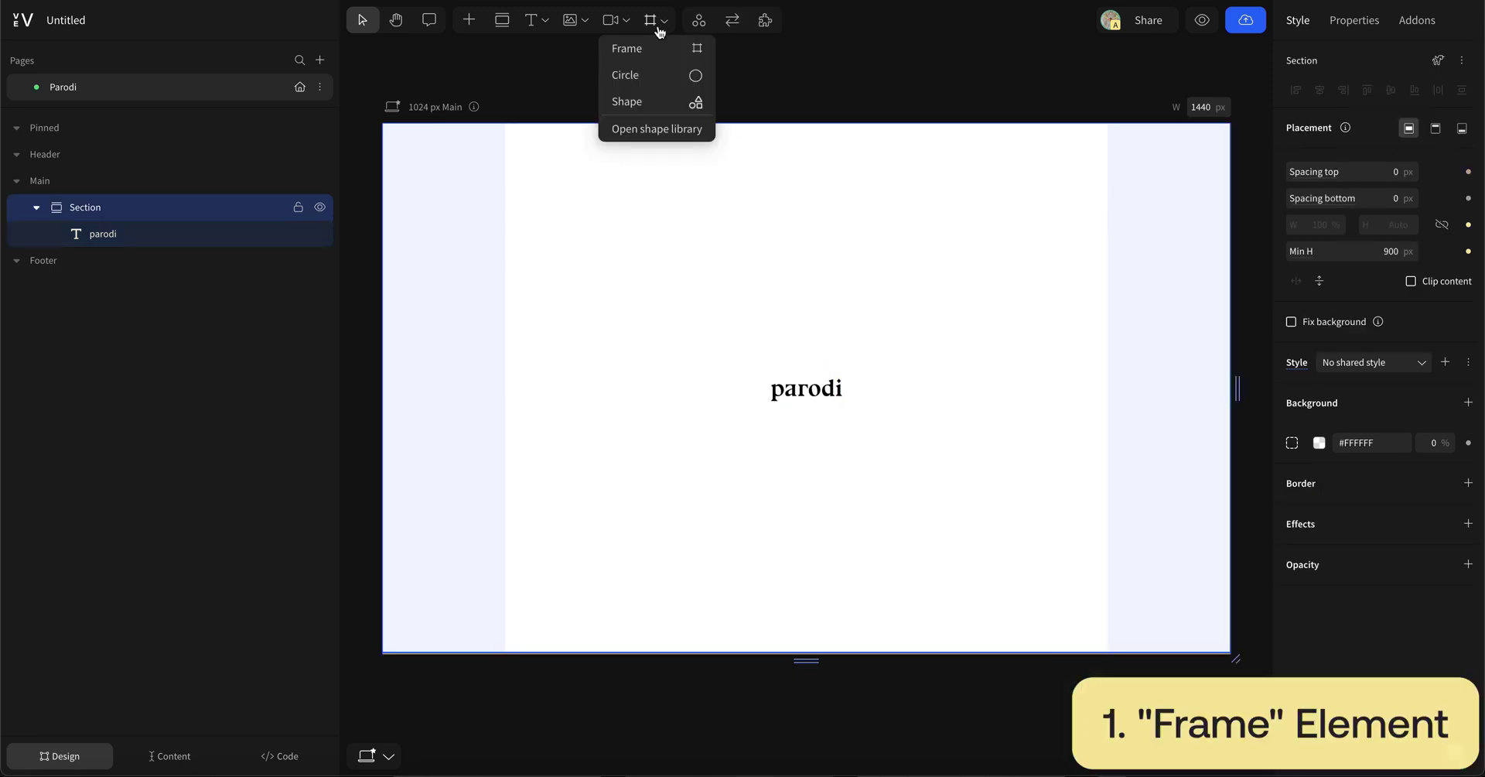
click(662, 47)
drag(762, 373, 852, 405)
click(1292, 442)
drag(1236, 521, 1000, 478)
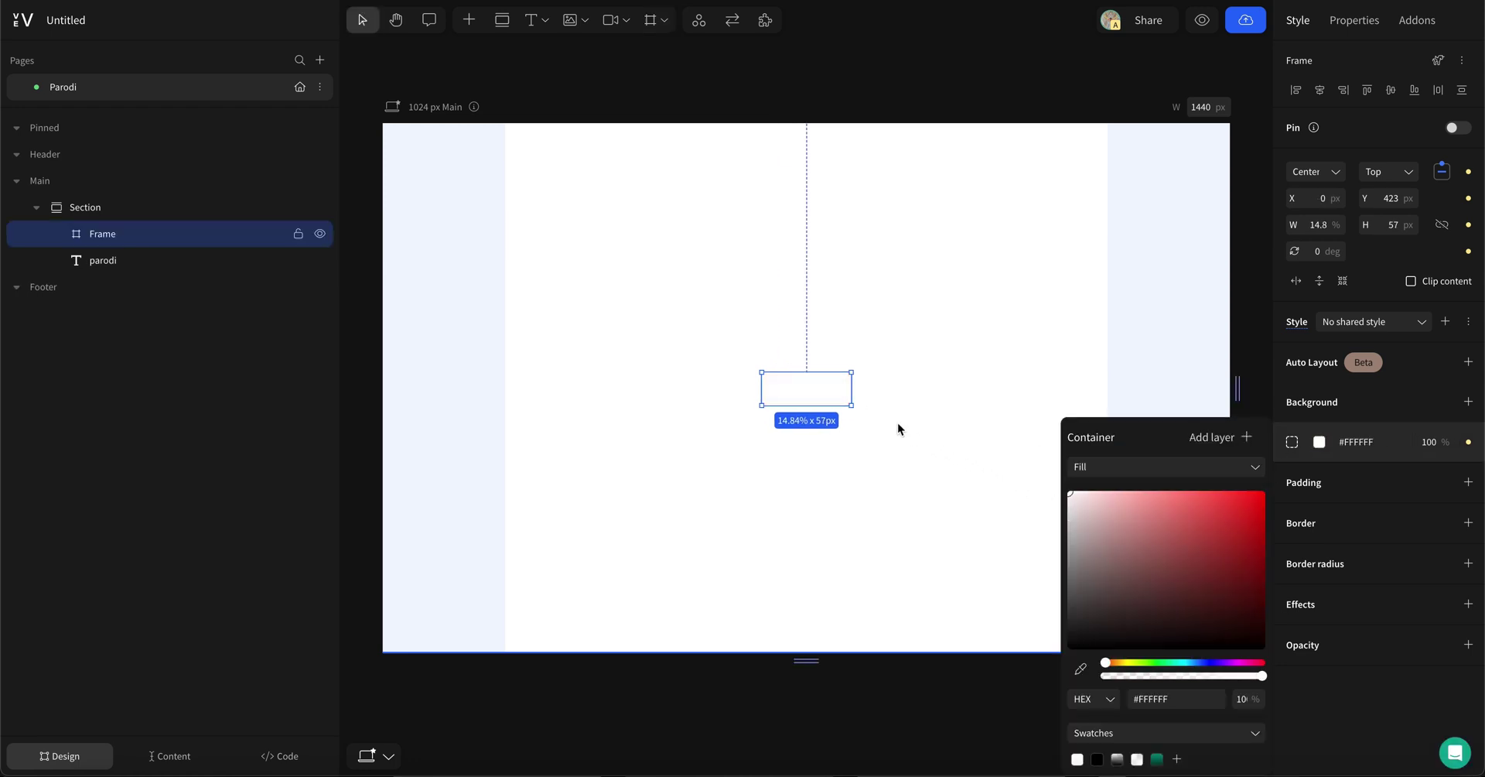
Step: Give the frame an Animation addon with a Move horizontal load animation to X 200 px
right_click(812, 389)
mouse_move(841, 470)
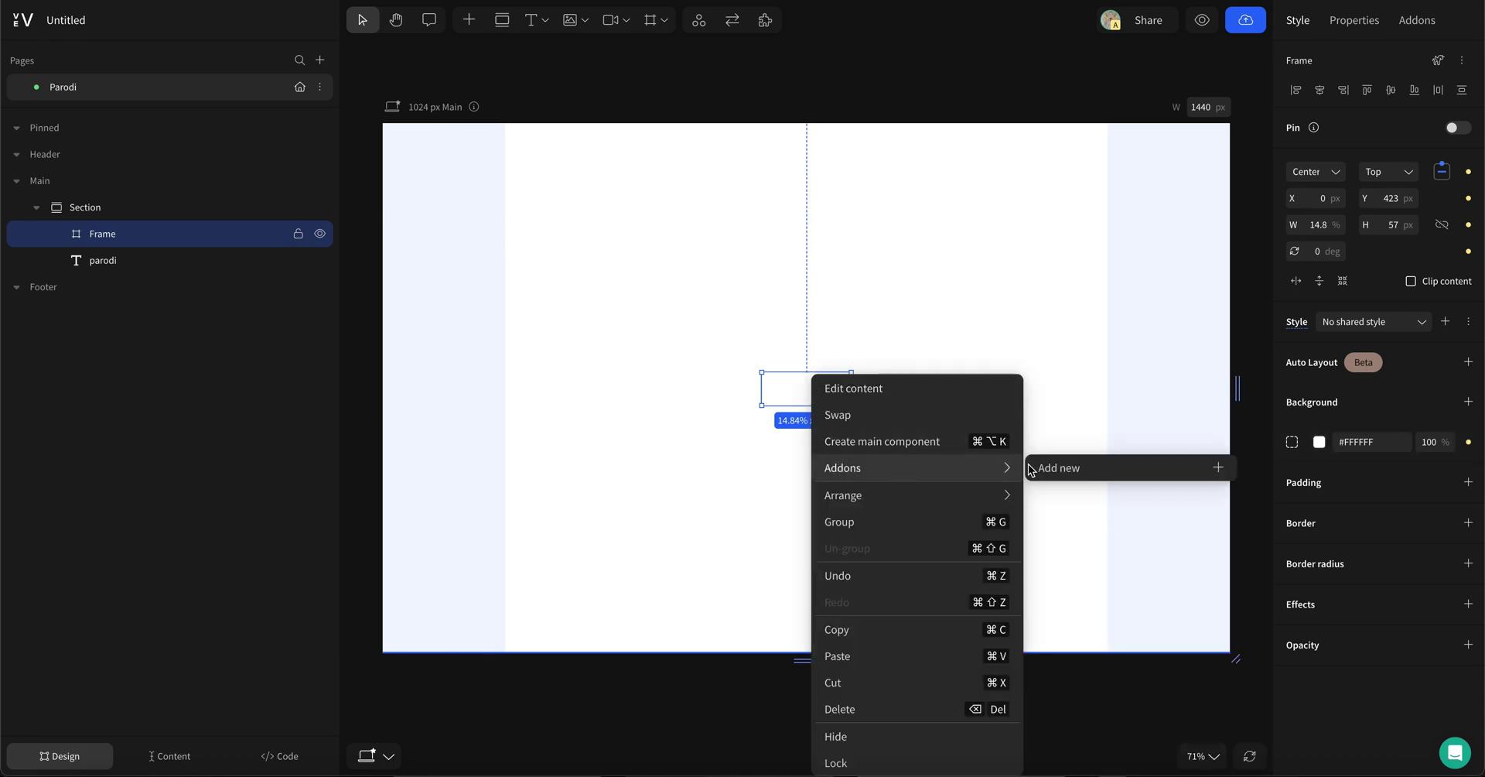
click(1034, 469)
double_click(563, 114)
drag(497, 90, 712, 206)
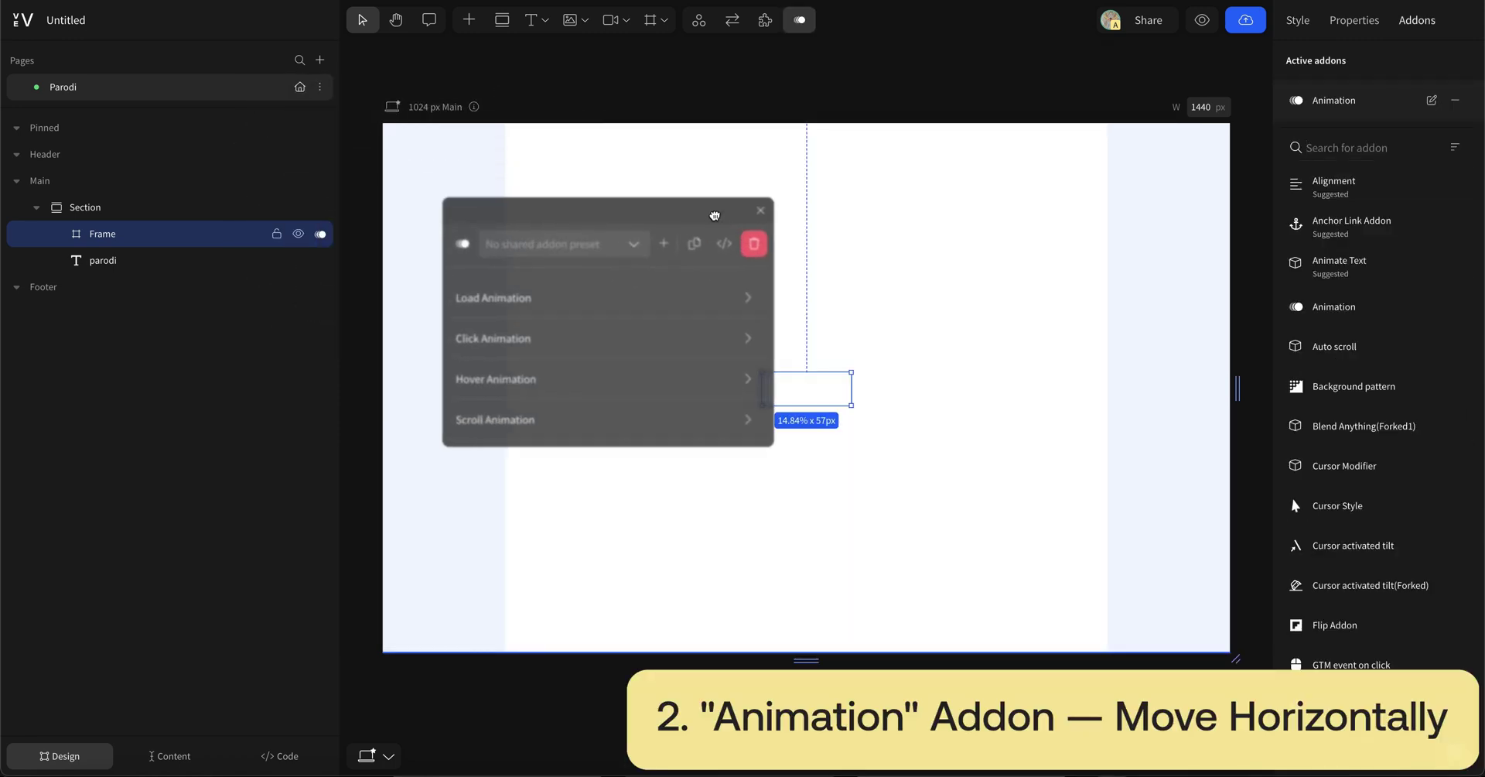
click(743, 299)
click(636, 351)
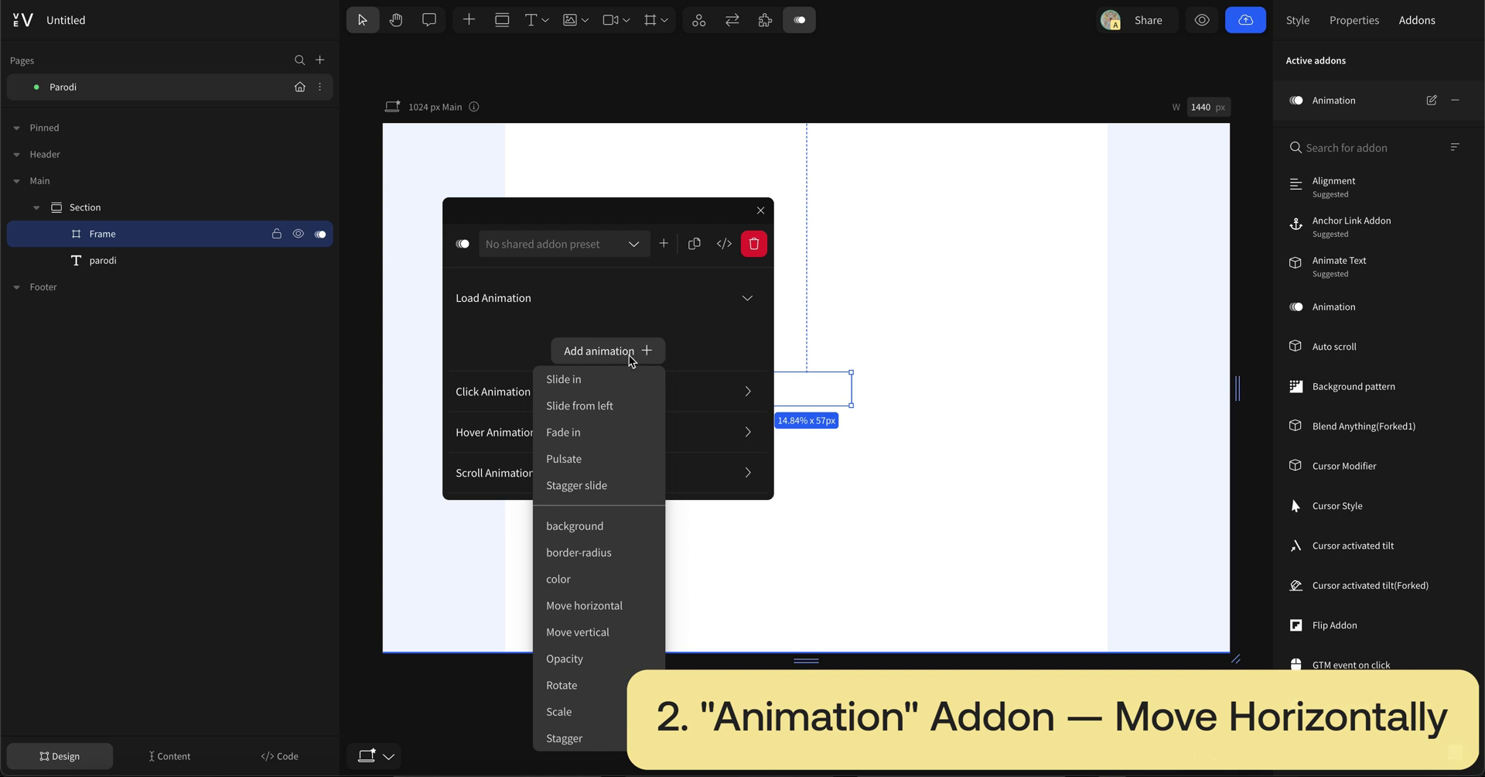
click(613, 606)
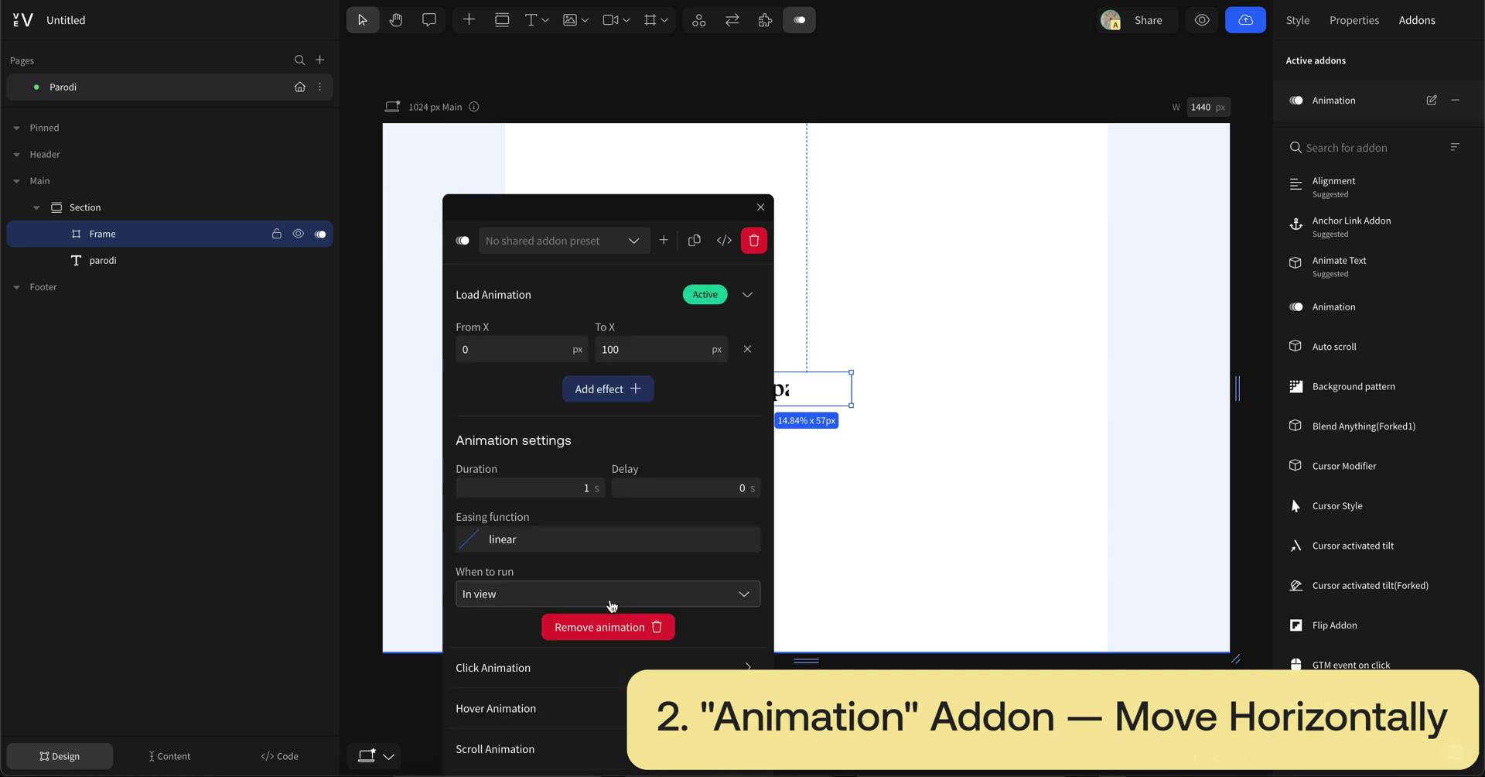
click(606, 349)
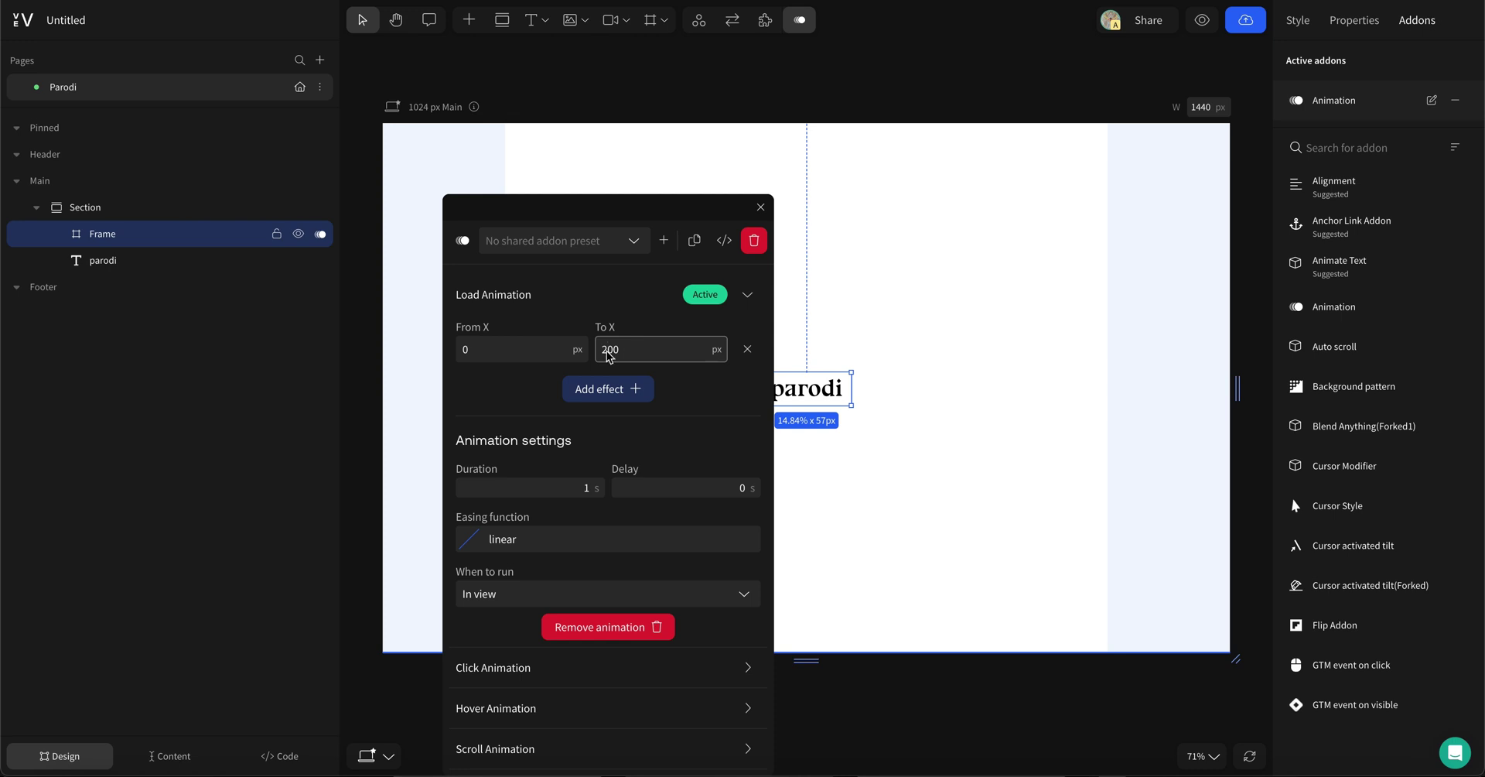
click(880, 359)
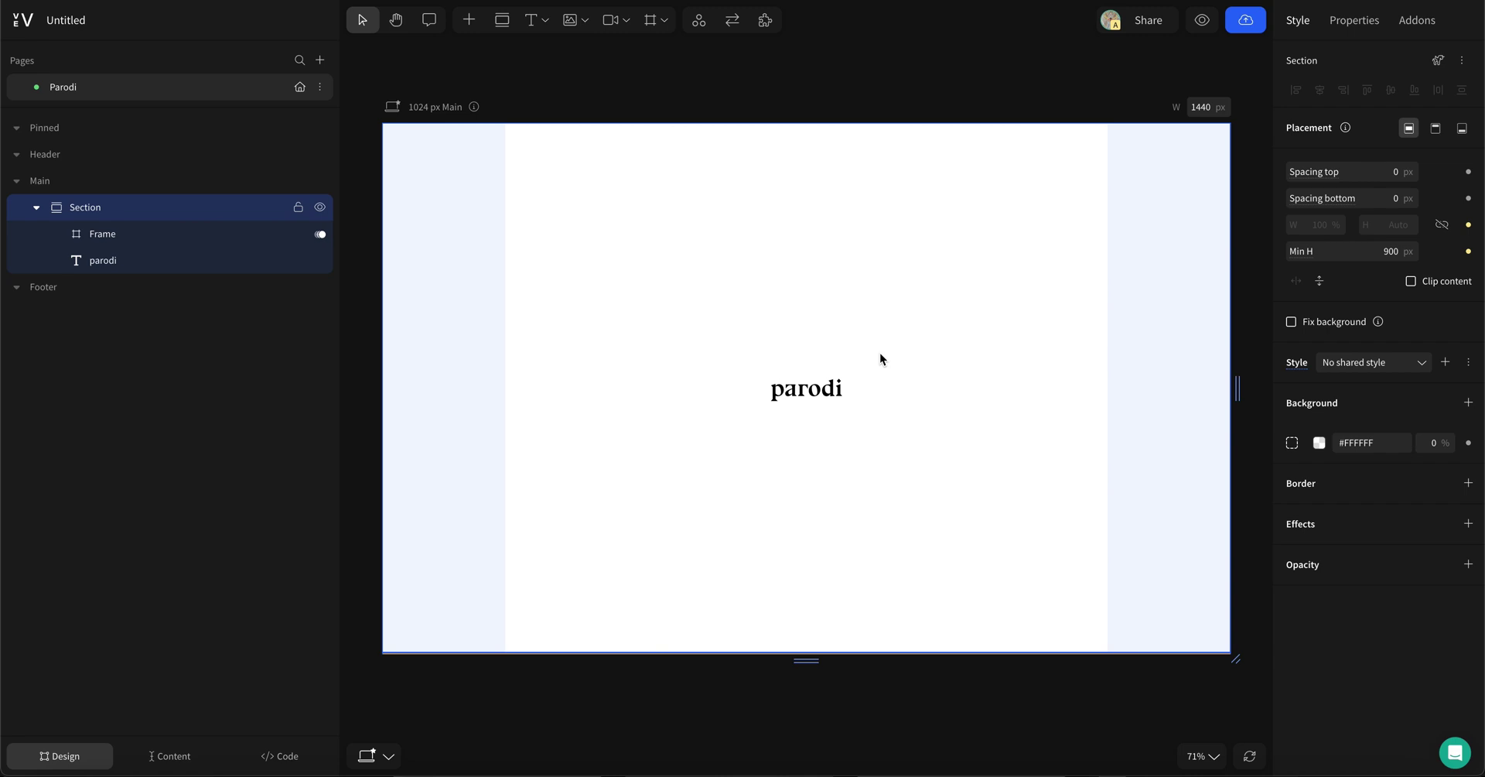
Step: Attach the Animation addon to the parodi text and add a color load animation
right_click(145, 261)
mouse_move(194, 350)
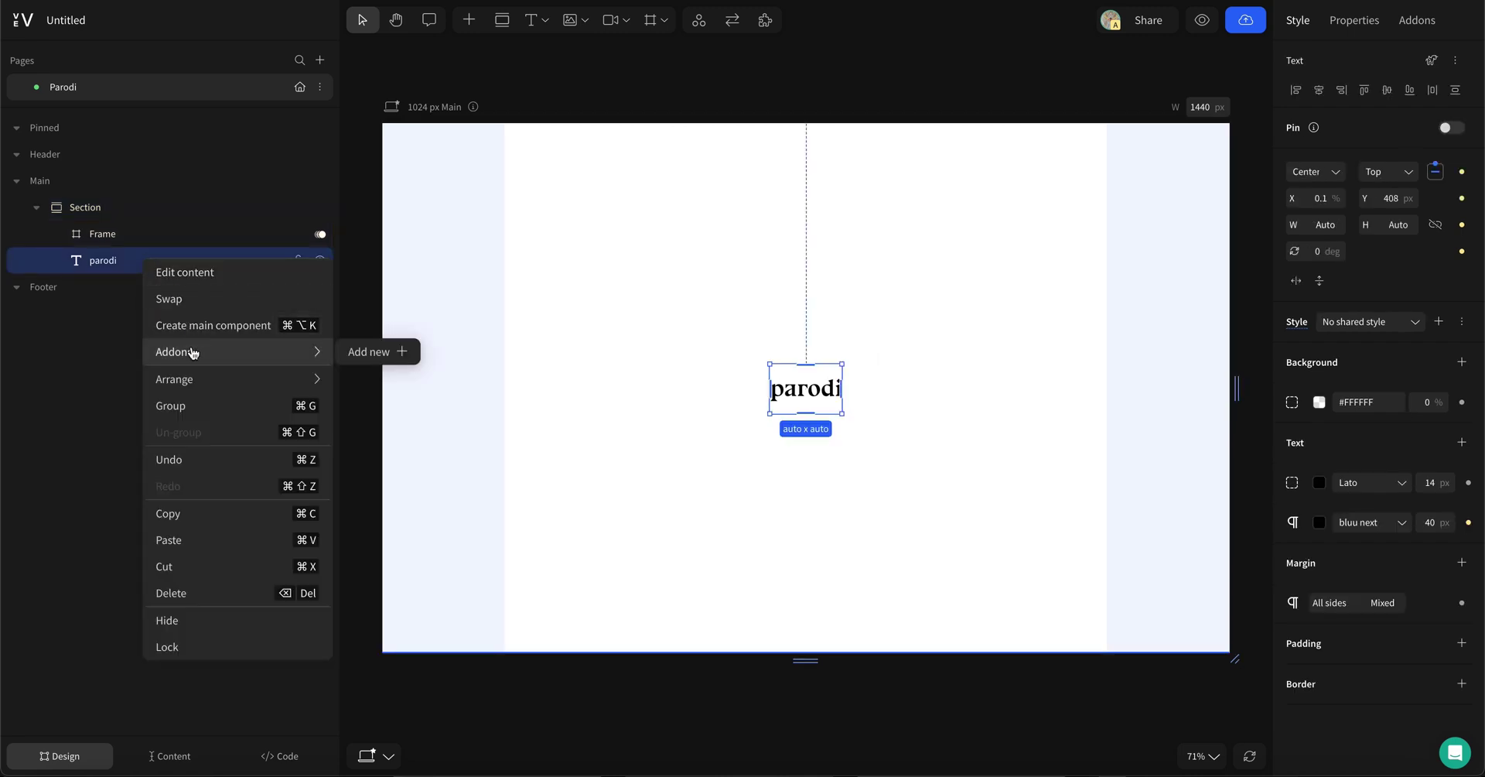
click(348, 354)
click(395, 188)
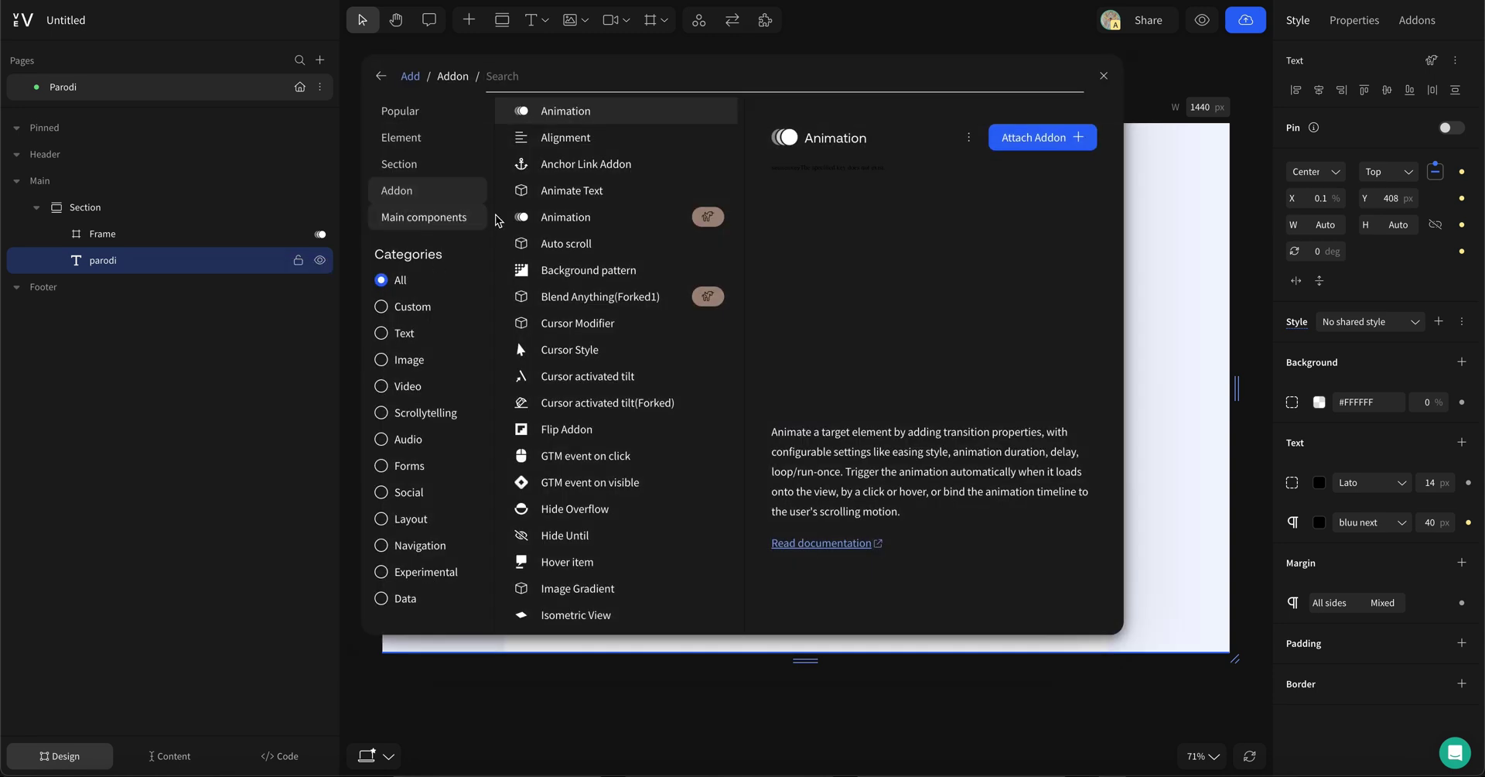
click(570, 109)
click(495, 169)
click(434, 221)
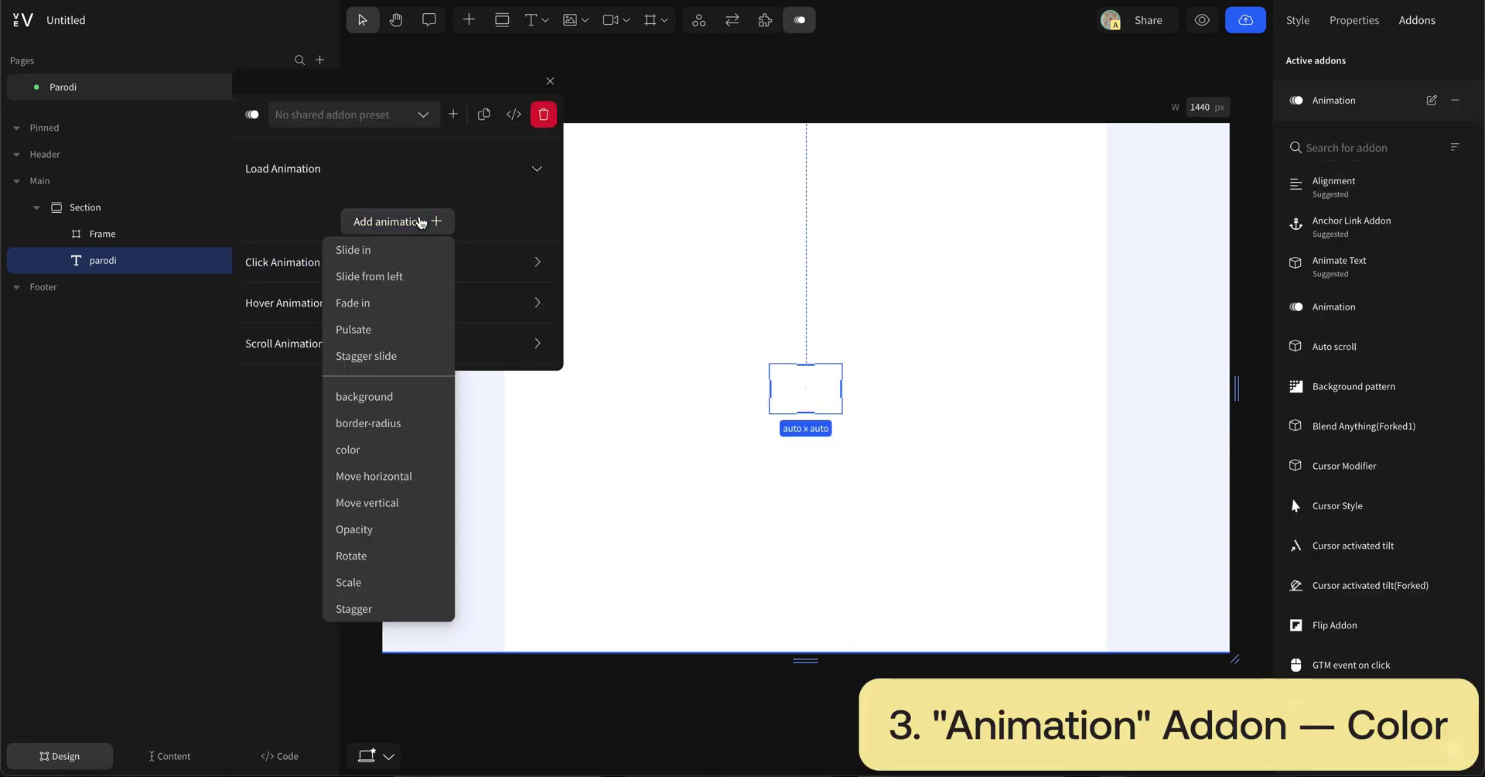
click(389, 449)
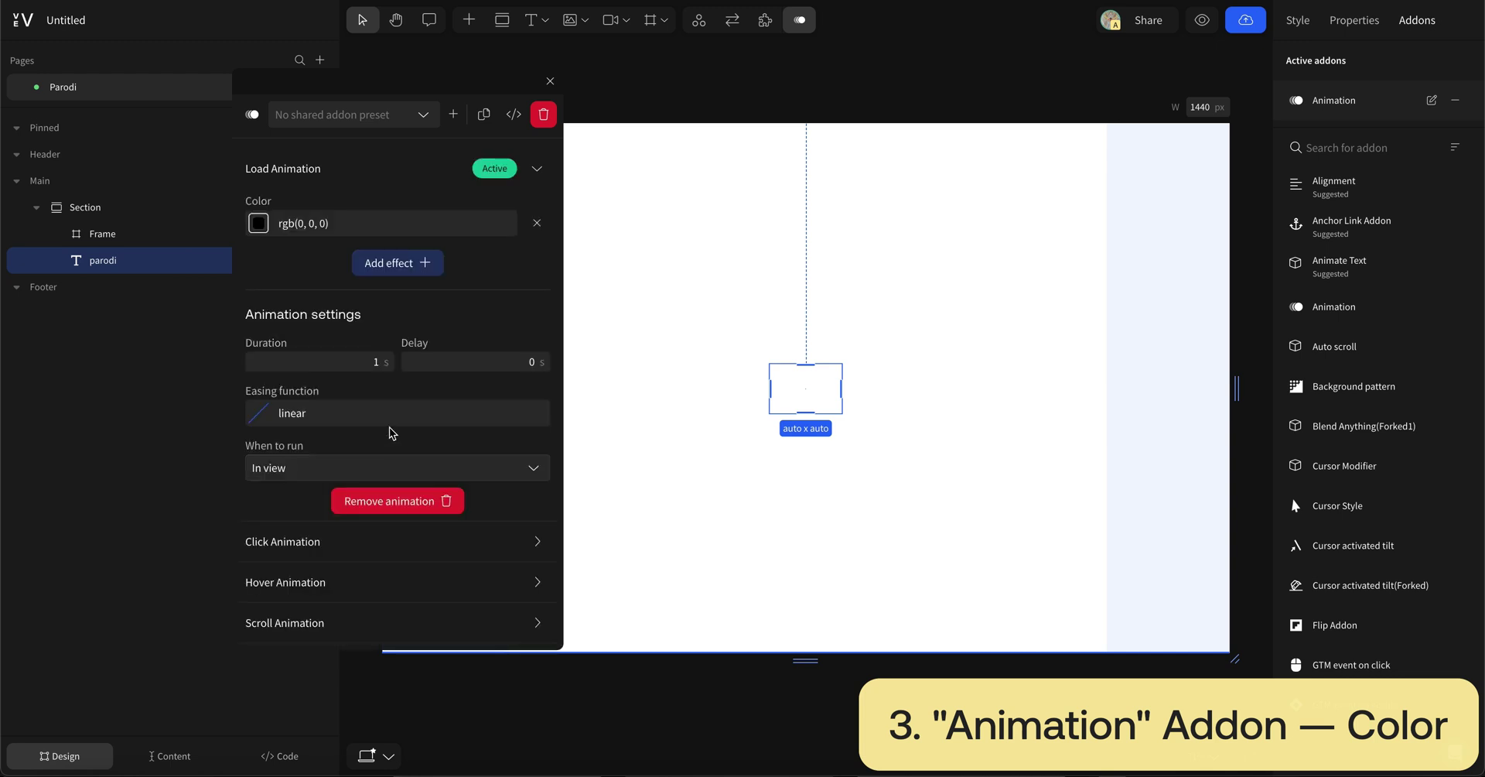
Step: Set the color animation target to white, duration 0.5 s and delay 1 s
click(258, 223)
drag(270, 249, 225, 206)
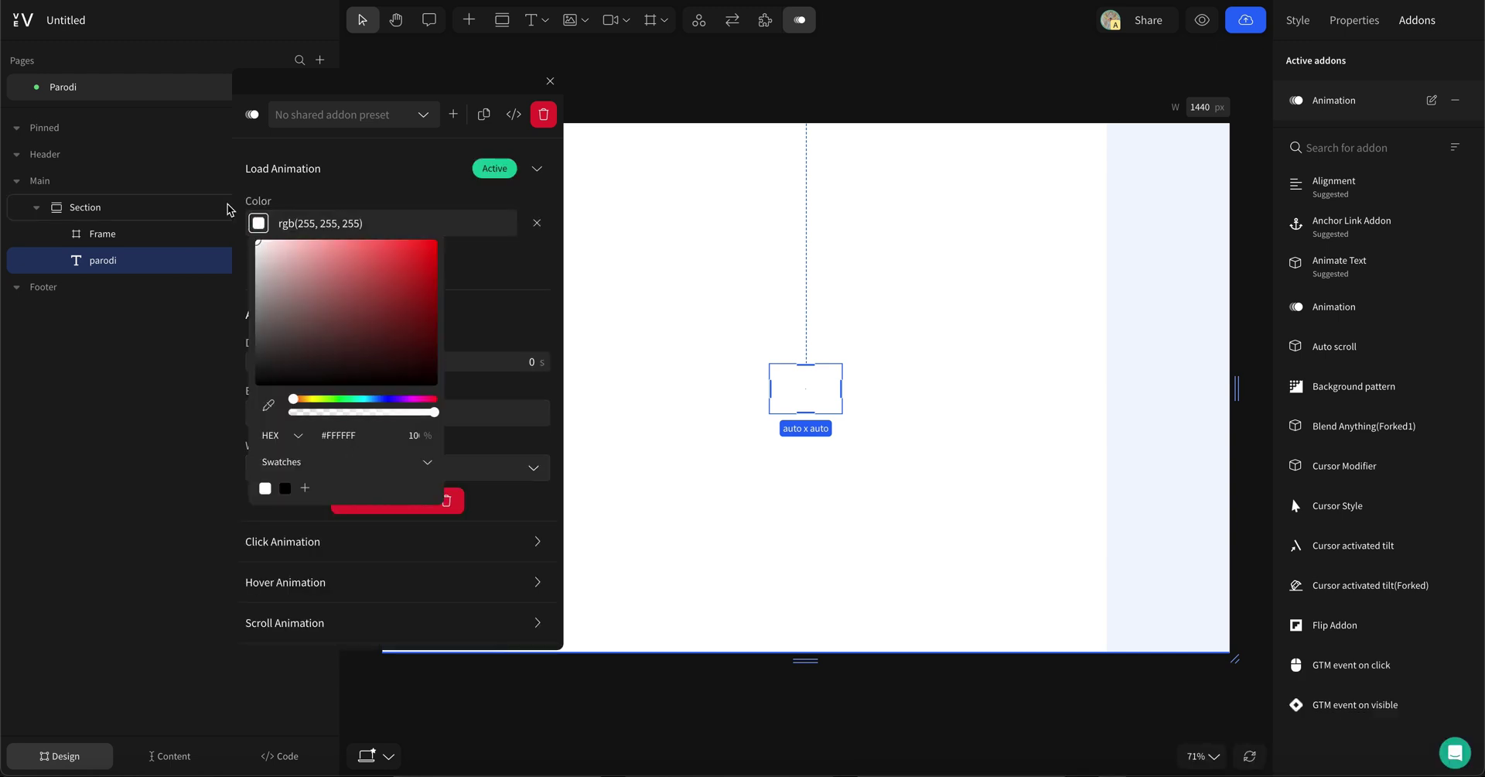
double_click(373, 362)
text(0.5)
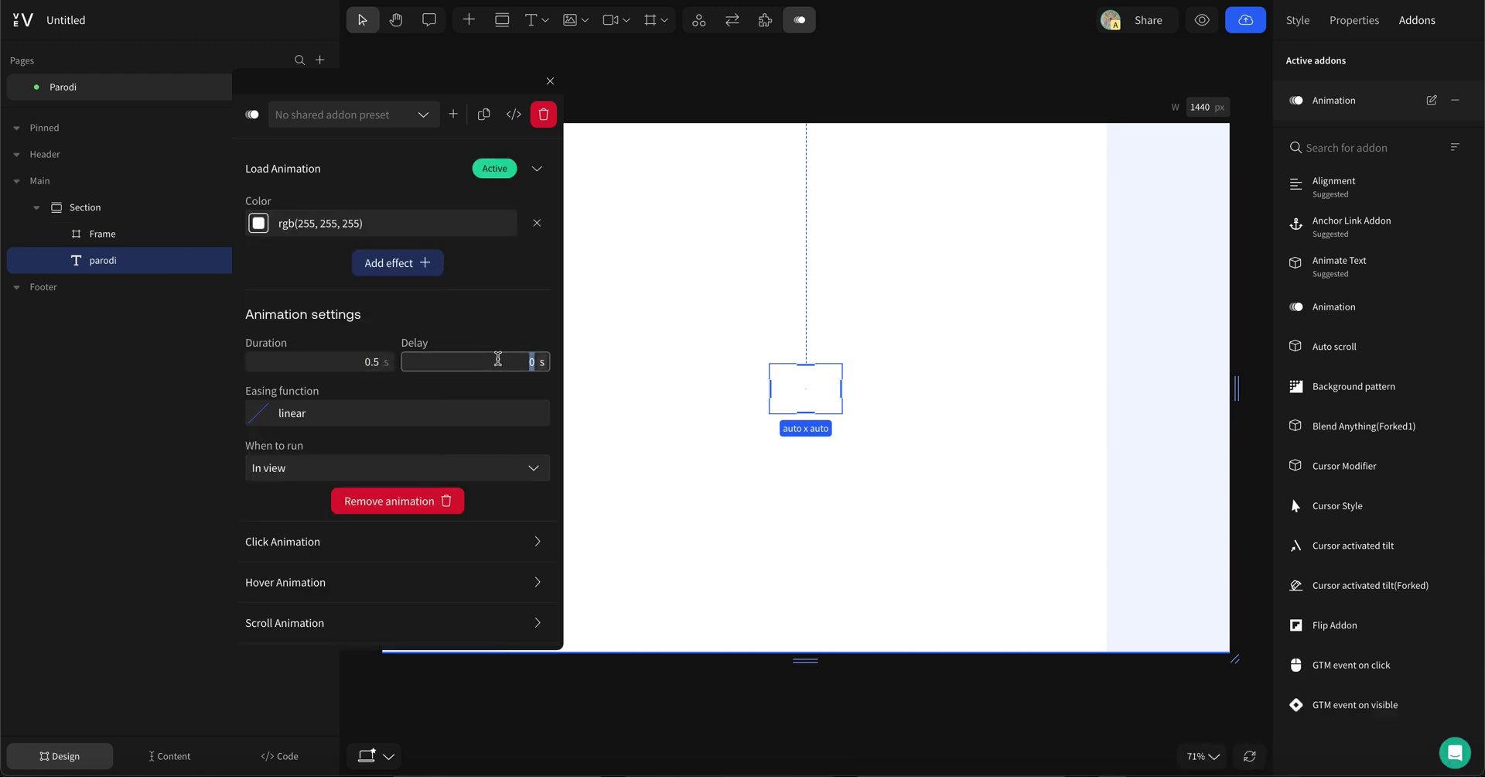
double_click(532, 361)
text(1)
click(624, 391)
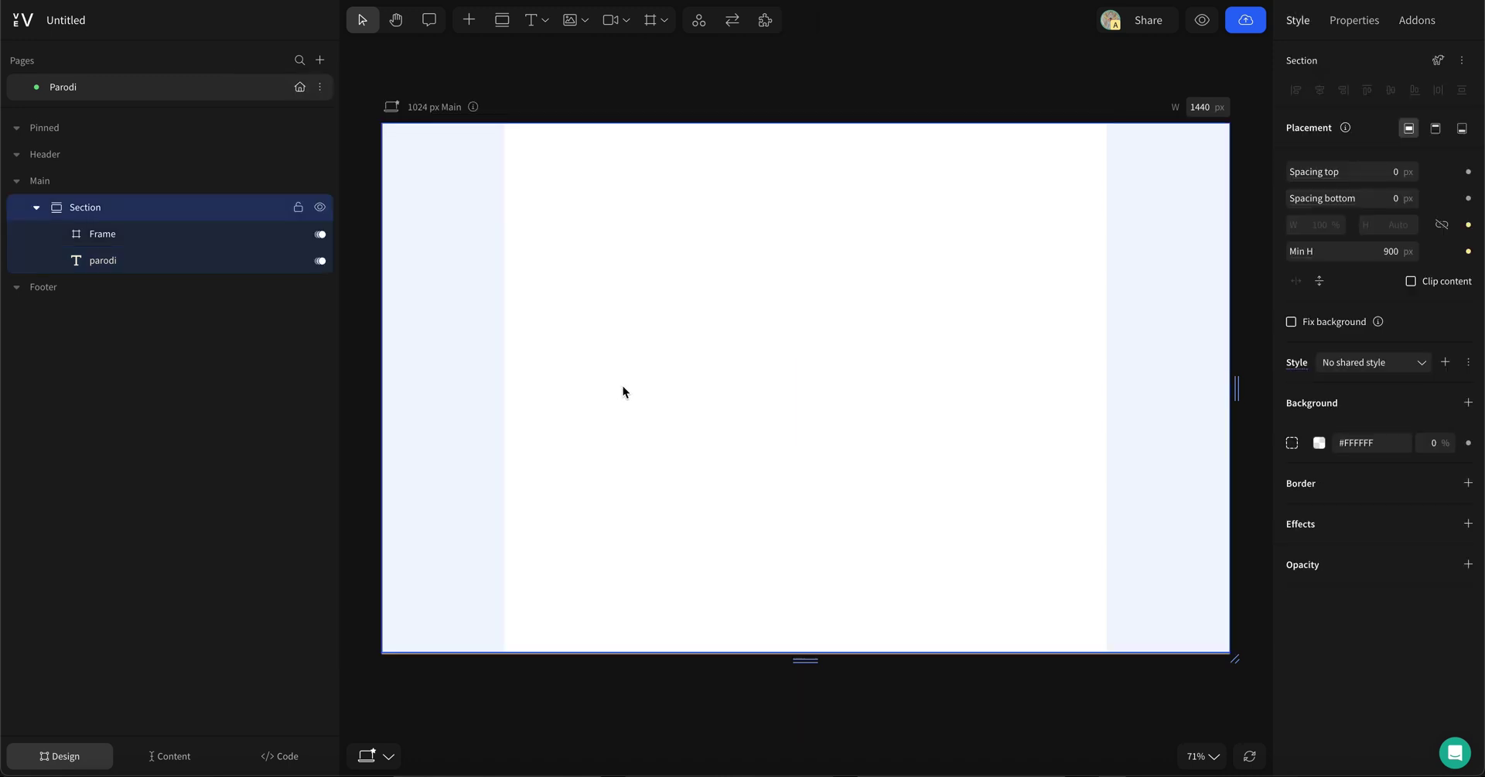
Step: Attach the Animation addon to the Section and add a background colour load animation
right_click(113, 211)
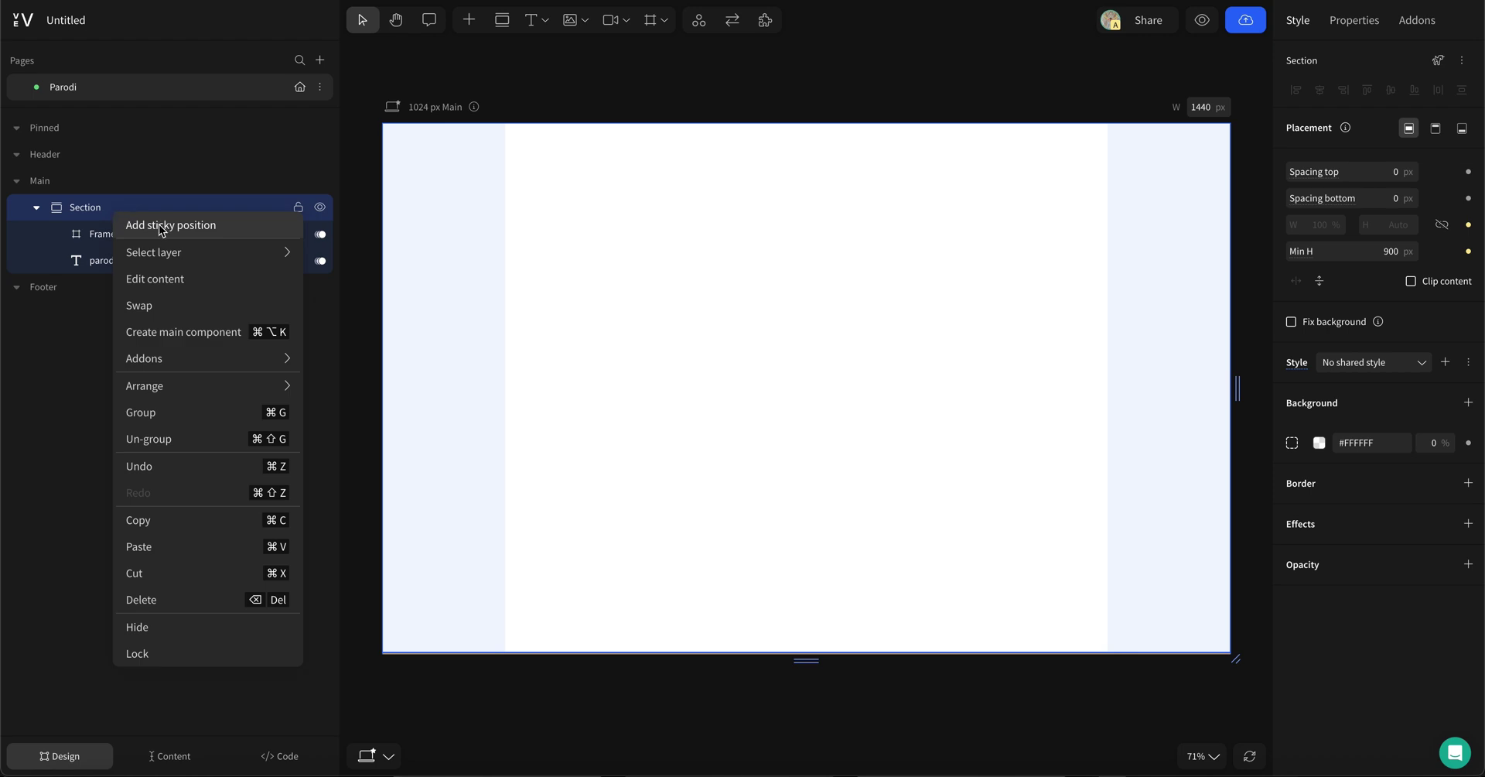
mouse_move(225, 359)
click(342, 357)
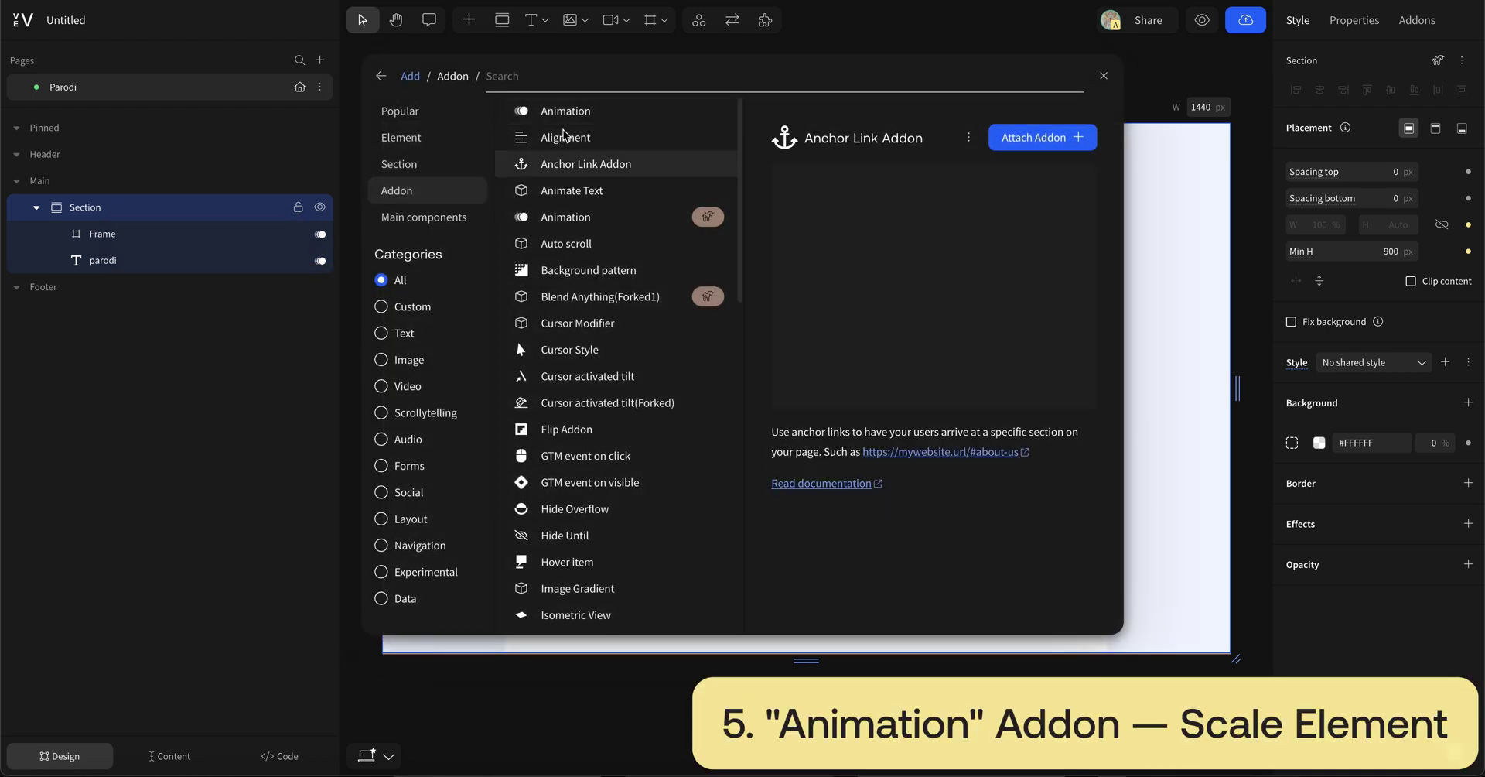
click(565, 111)
click(541, 171)
click(424, 224)
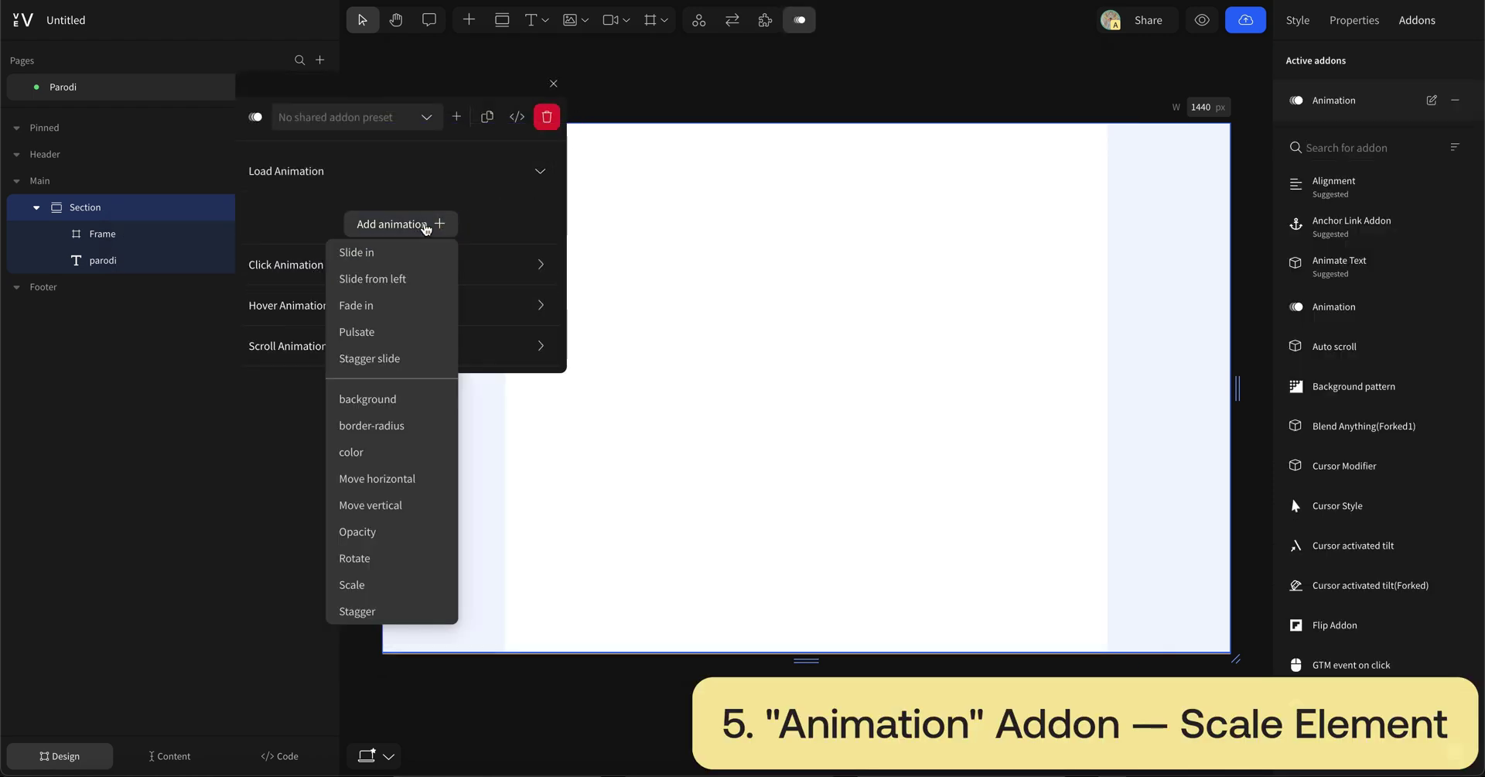
click(386, 398)
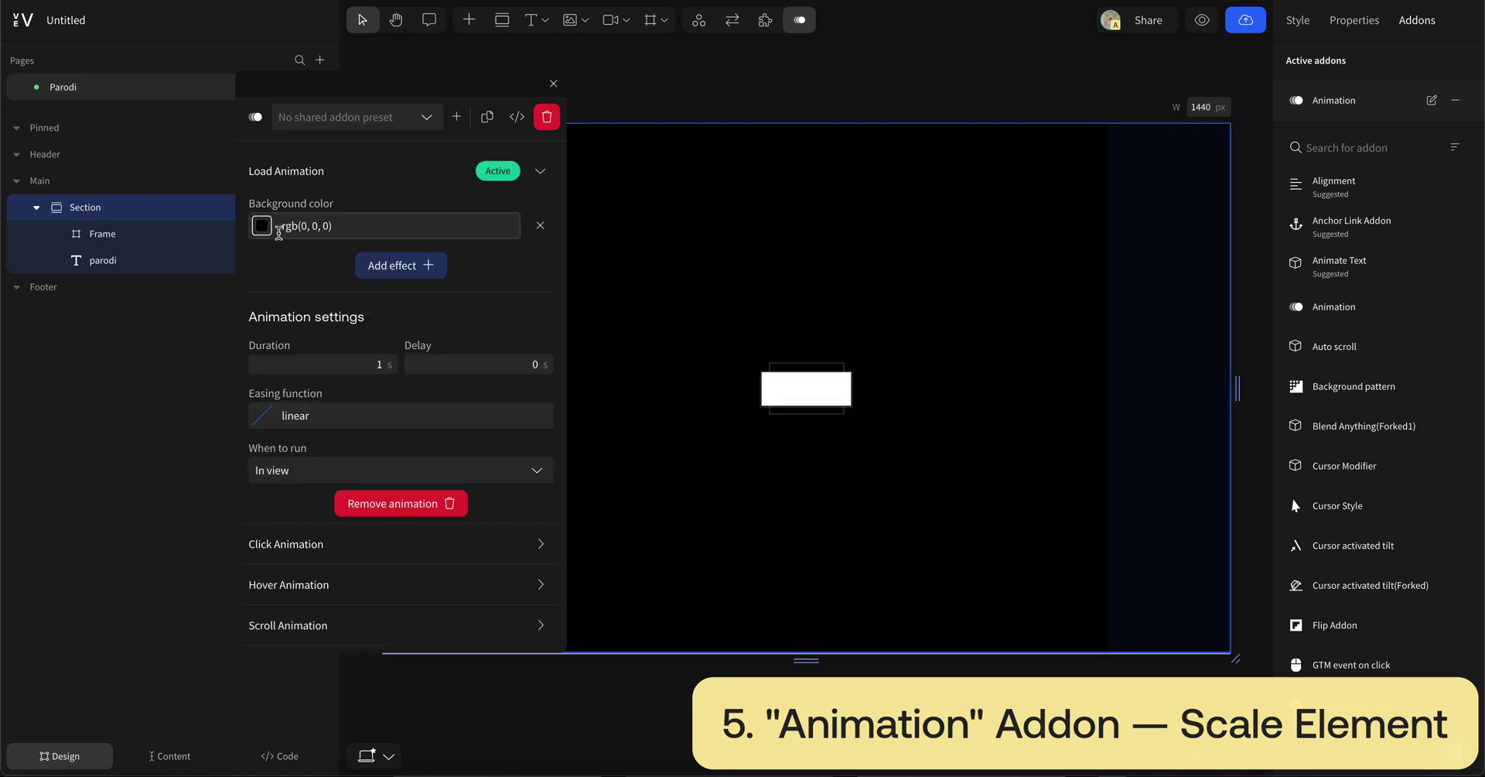
Step: Set the background animation duration to 0.5 s and delay to 1 s, then preview
click(321, 364)
key(BackSpace)
text(0.5)
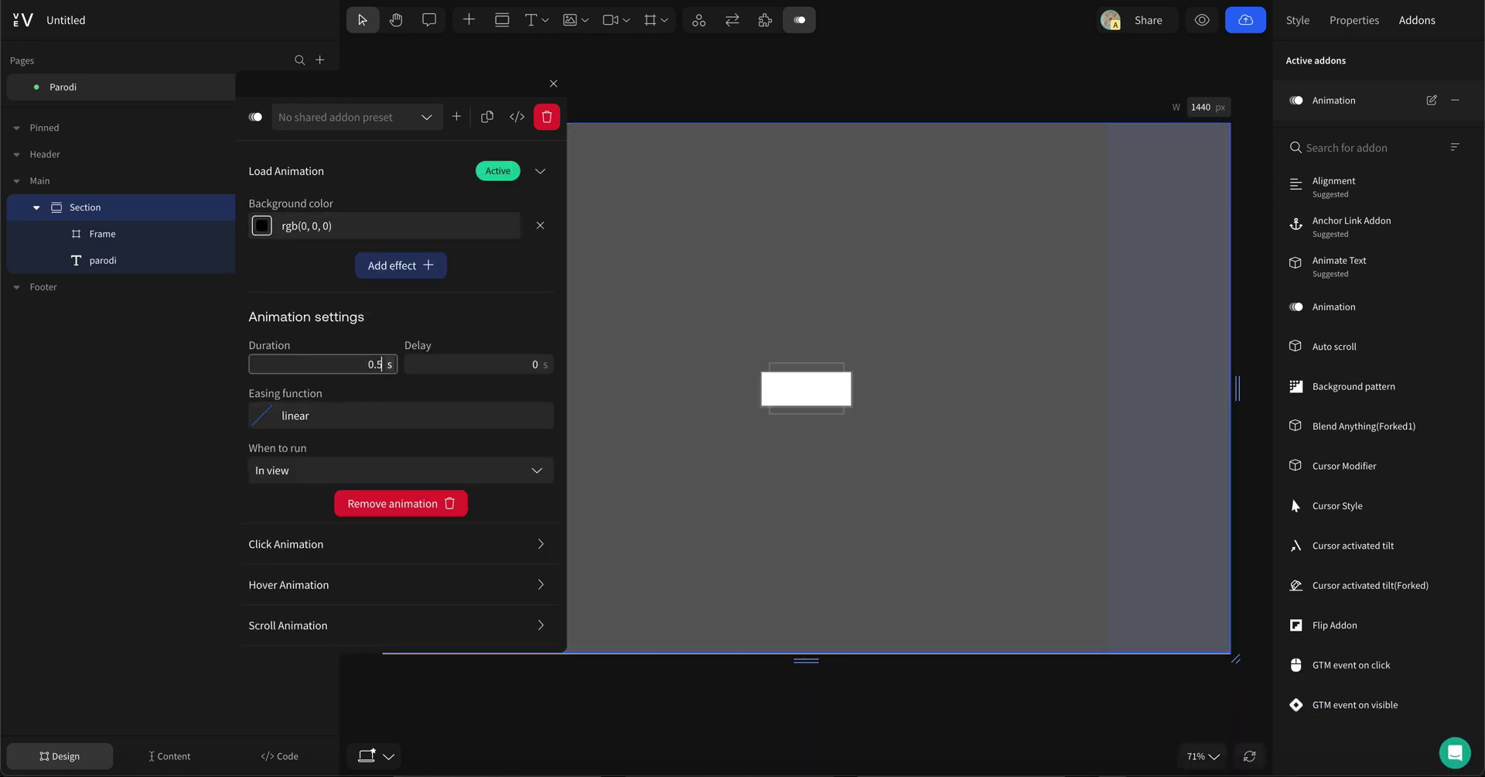
key(Tab)
text(1440 )
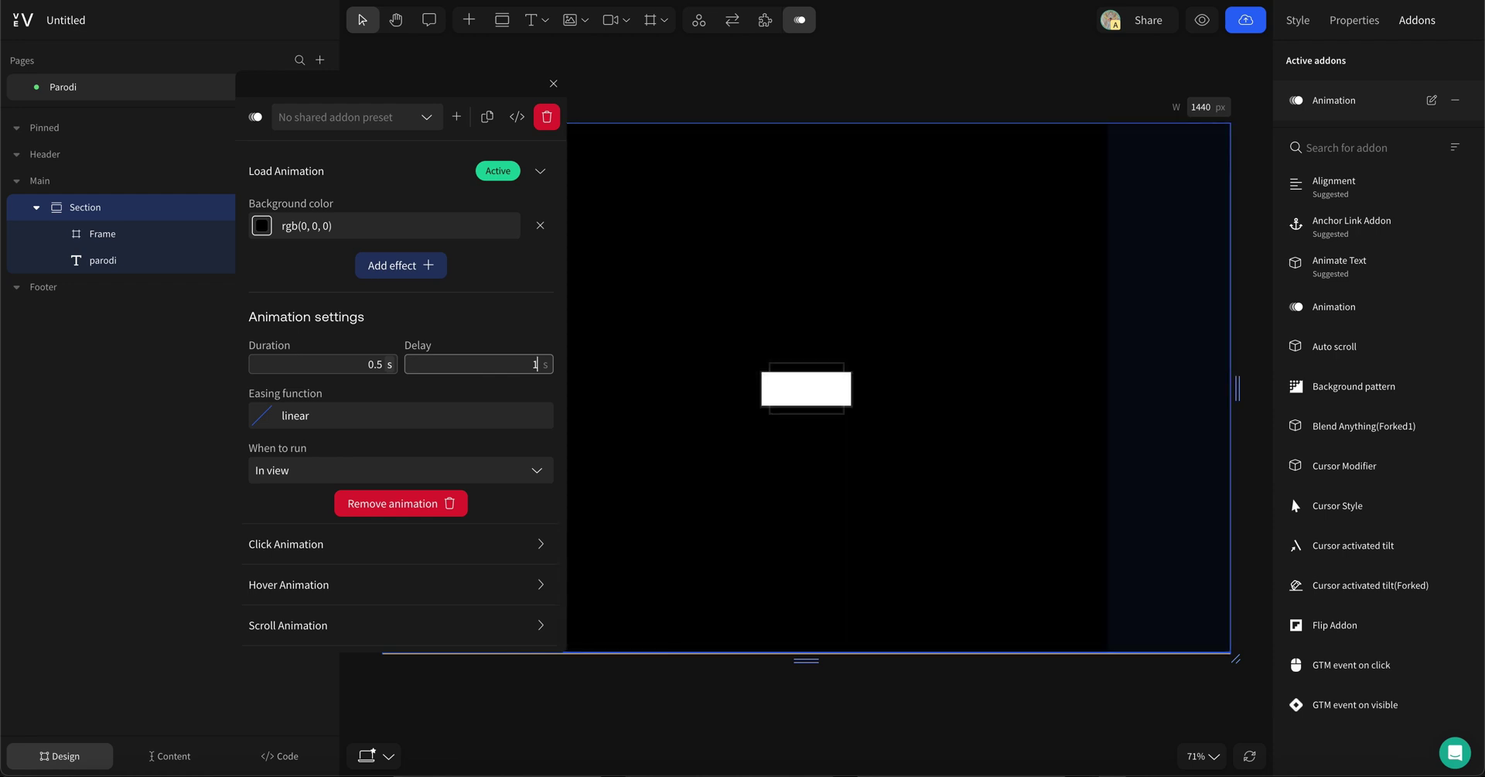
text(p)
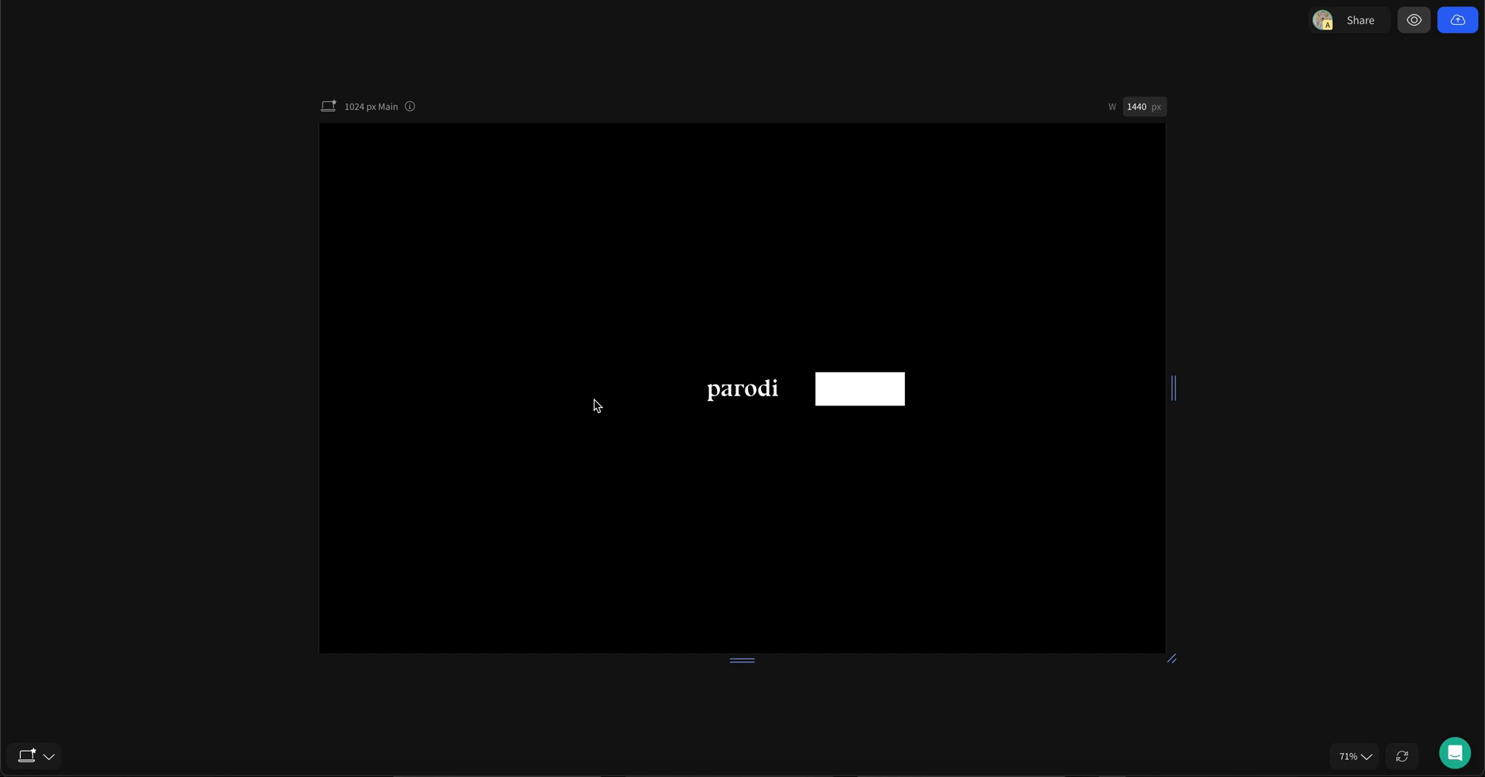
key(p)
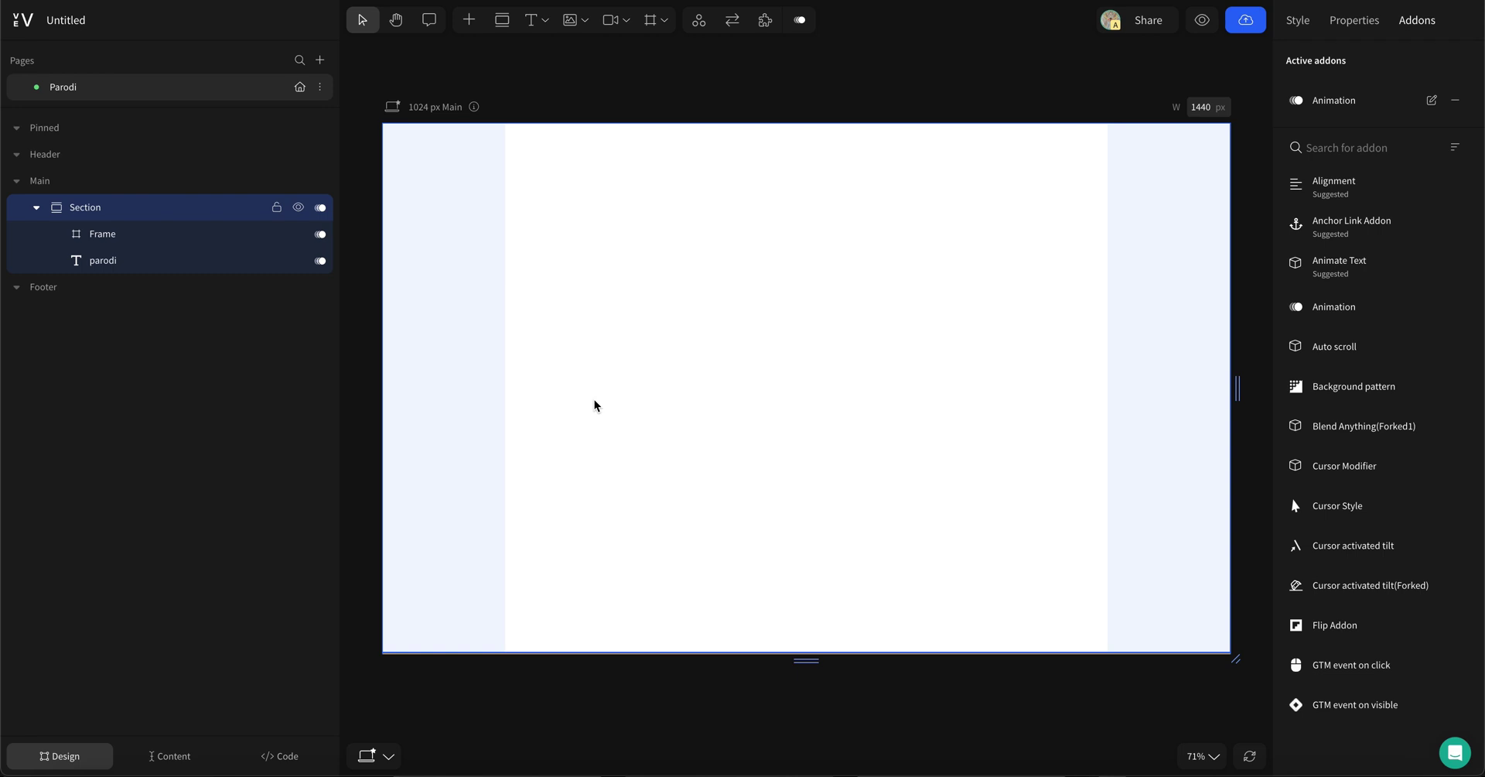
Step: Group the white Frame into a new parent Frame and expand it in the layers
click(210, 243)
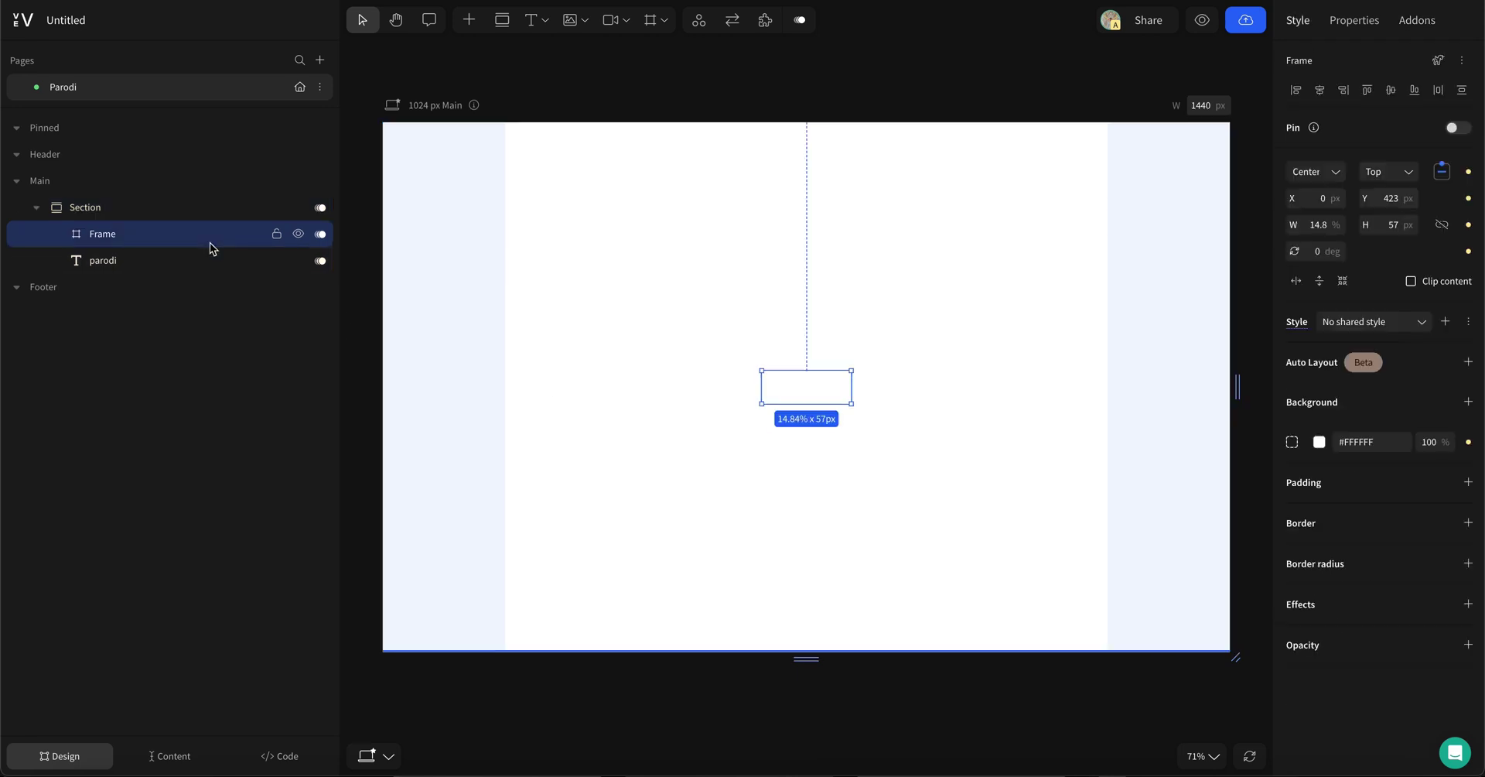
right_click(801, 378)
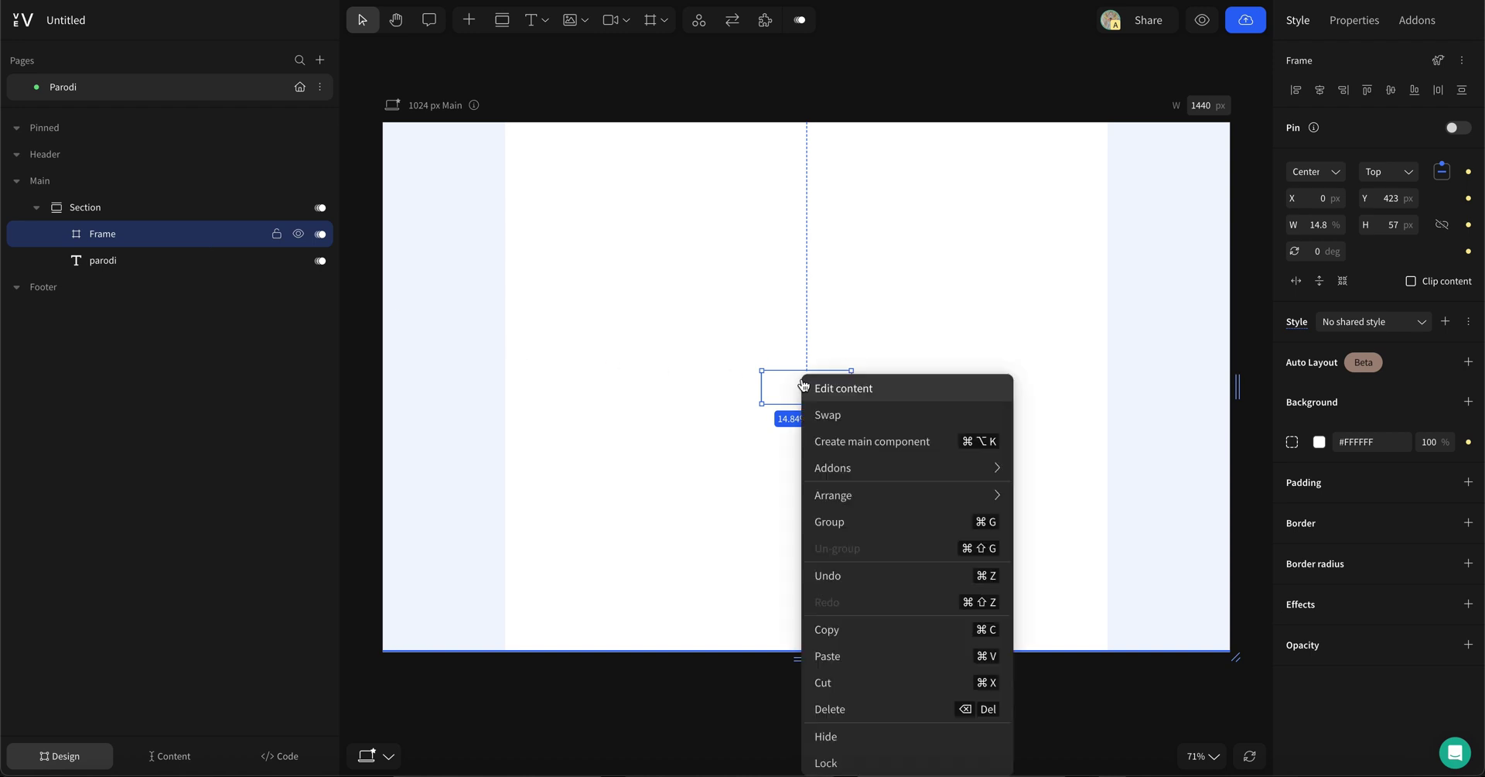
click(835, 521)
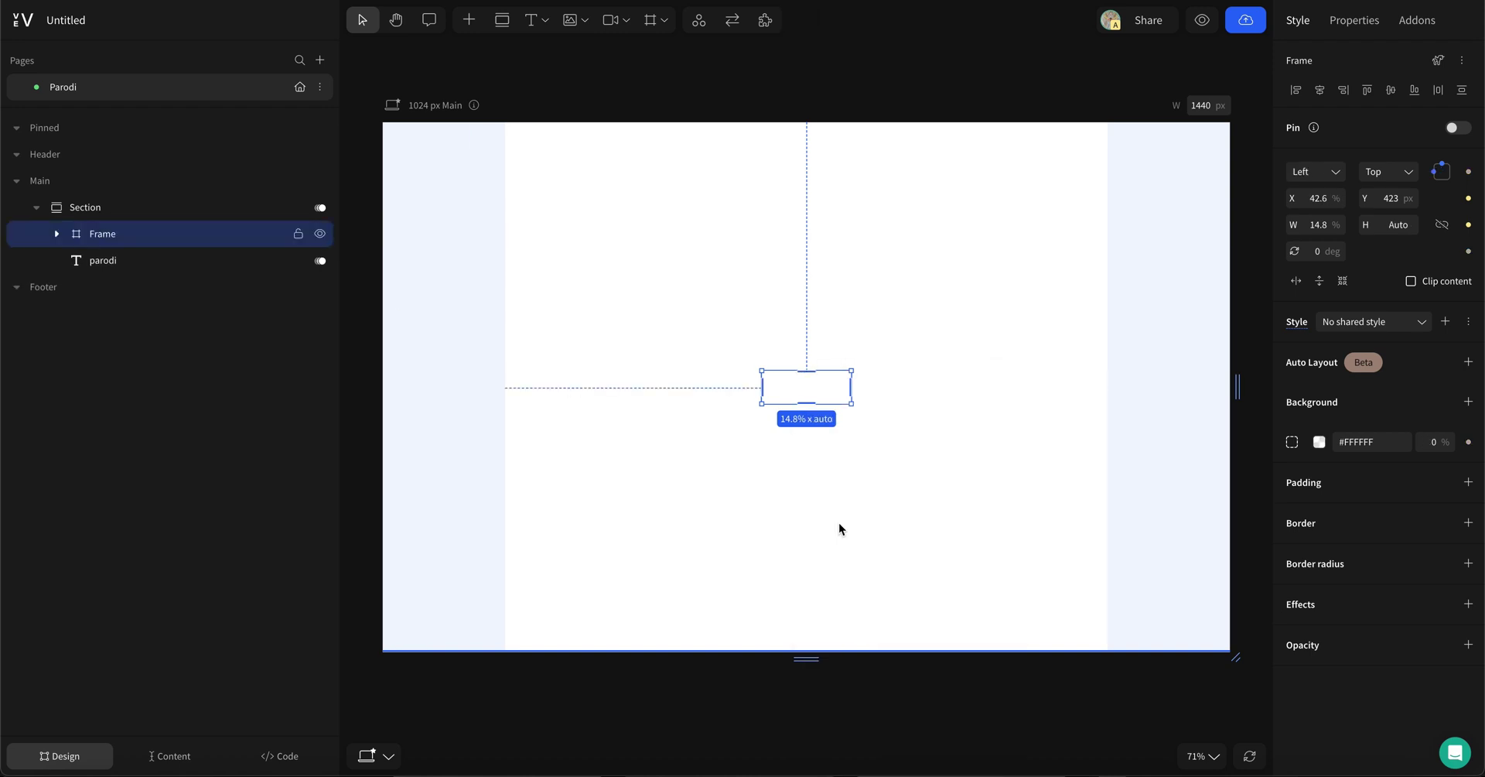
click(57, 233)
right_click(114, 238)
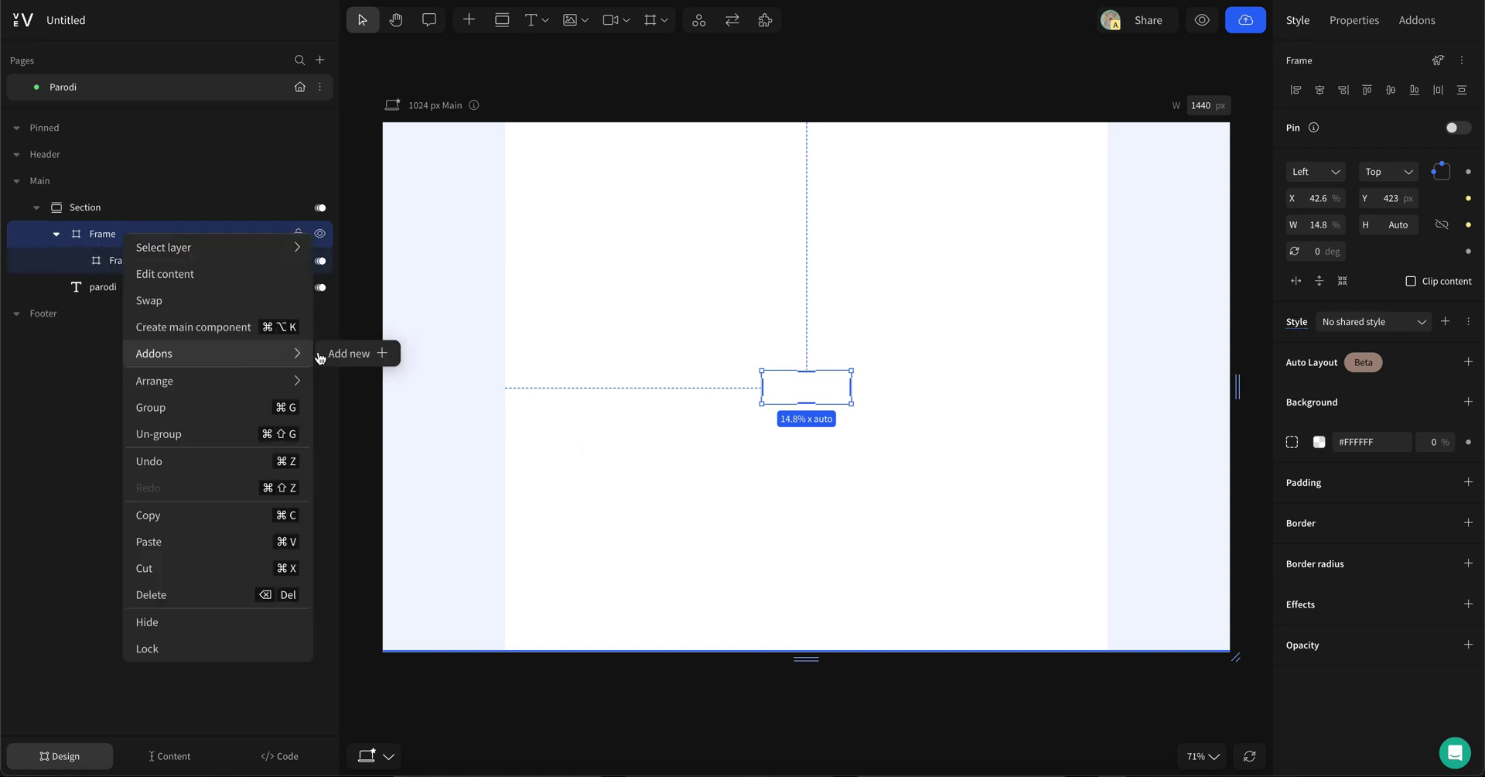
Step: Add an Opacity load animation (1 to 0) to the parent frame with 0.1 s duration and 0.5 s delay
click(334, 349)
double_click(571, 116)
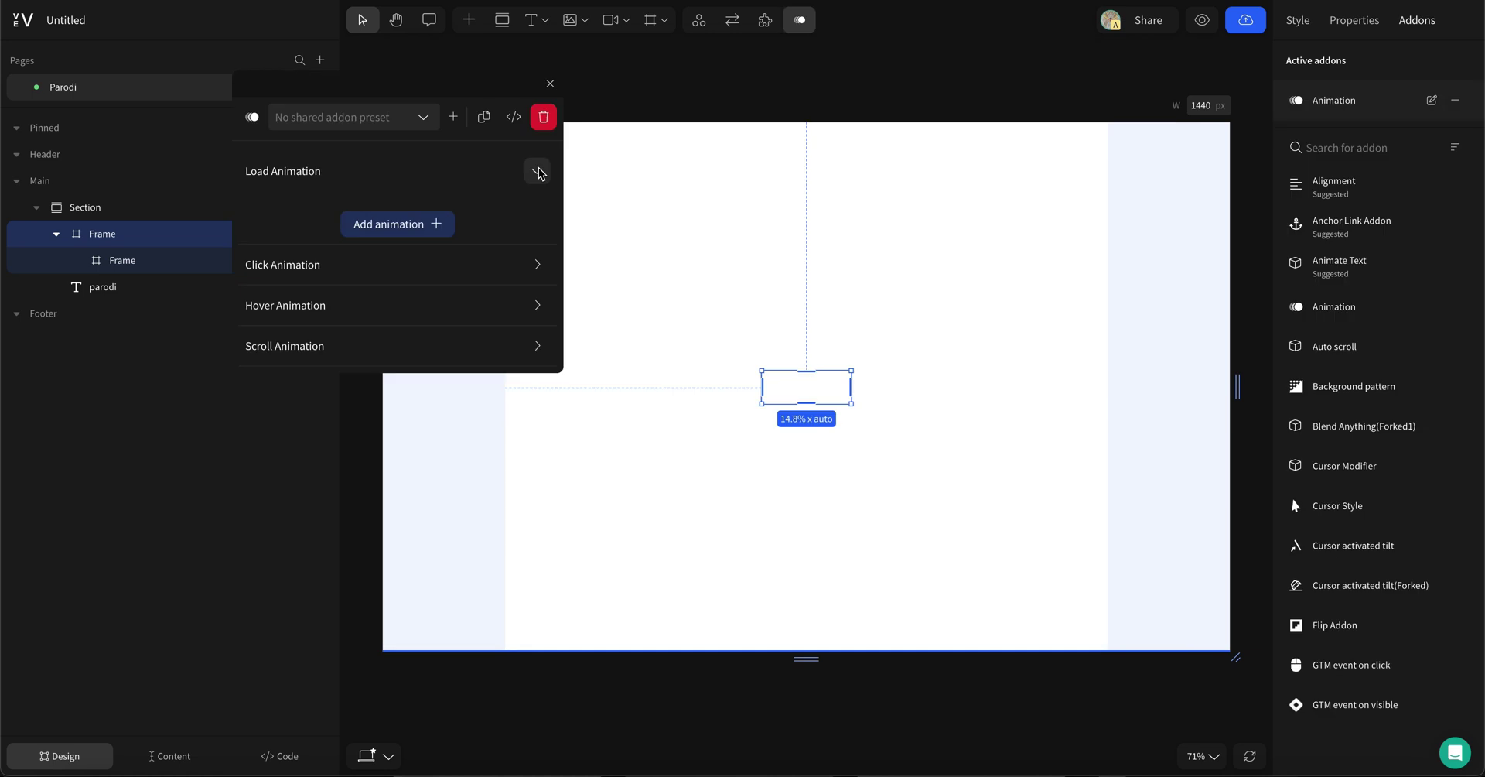
click(437, 225)
click(401, 531)
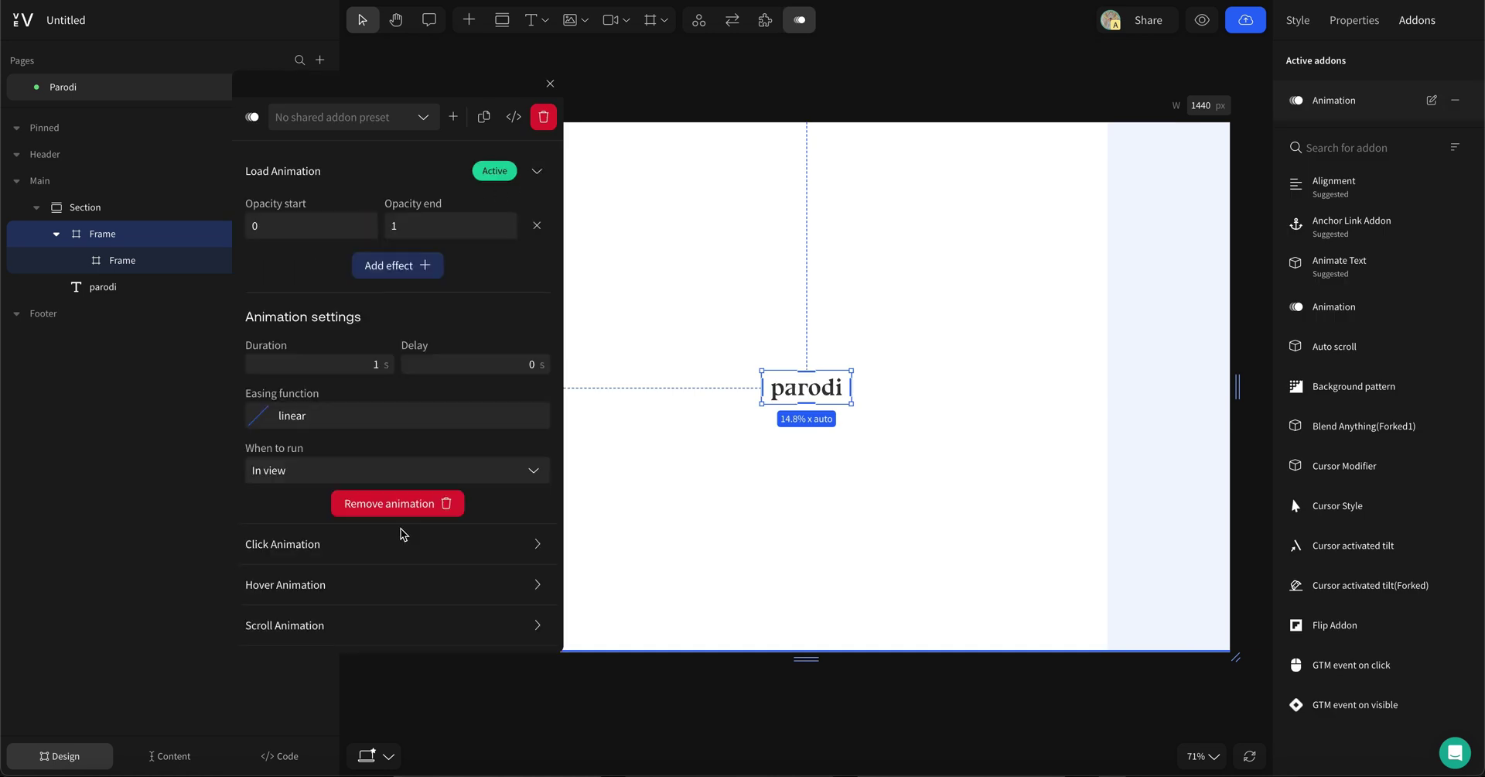
click(366, 359)
text(0.)
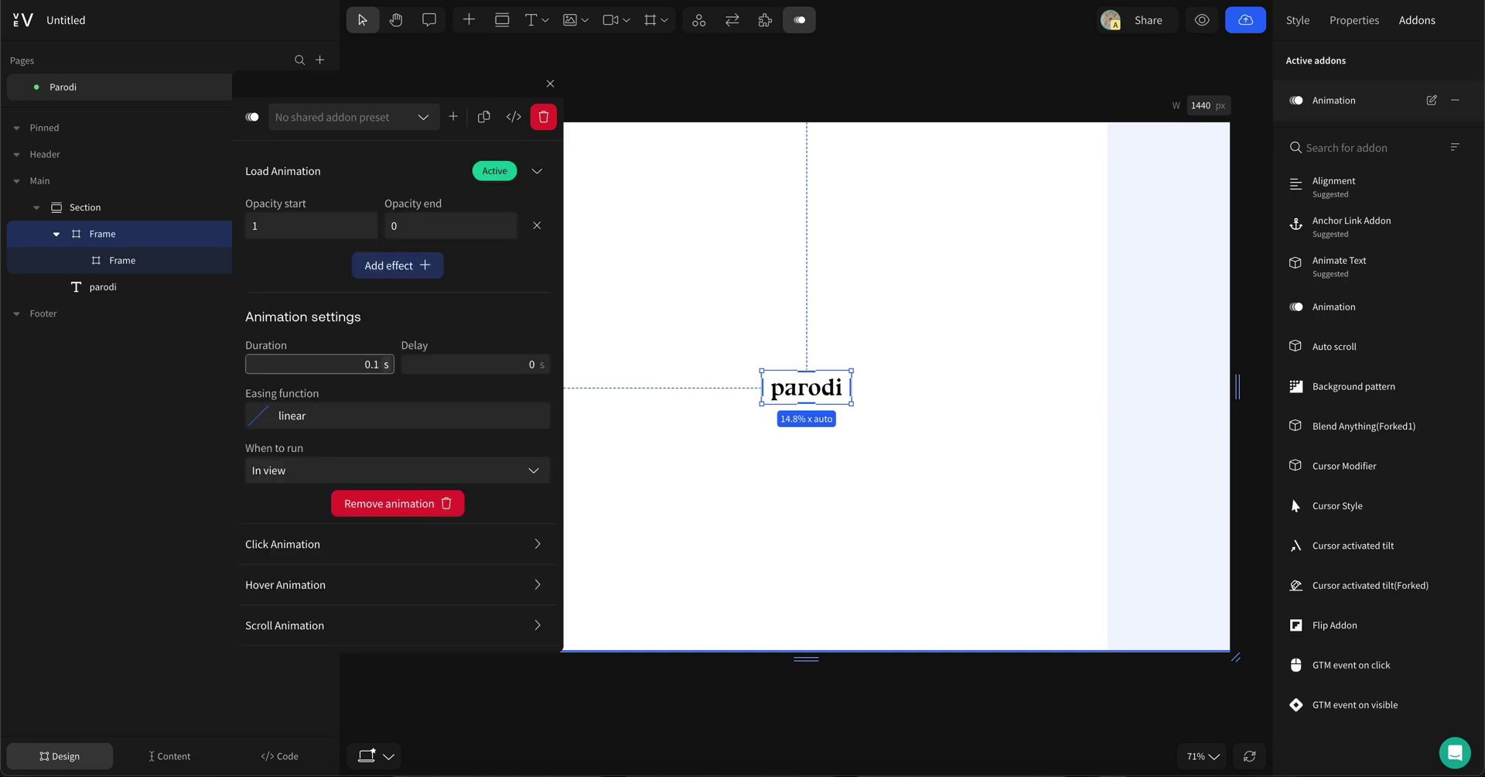
click(532, 363)
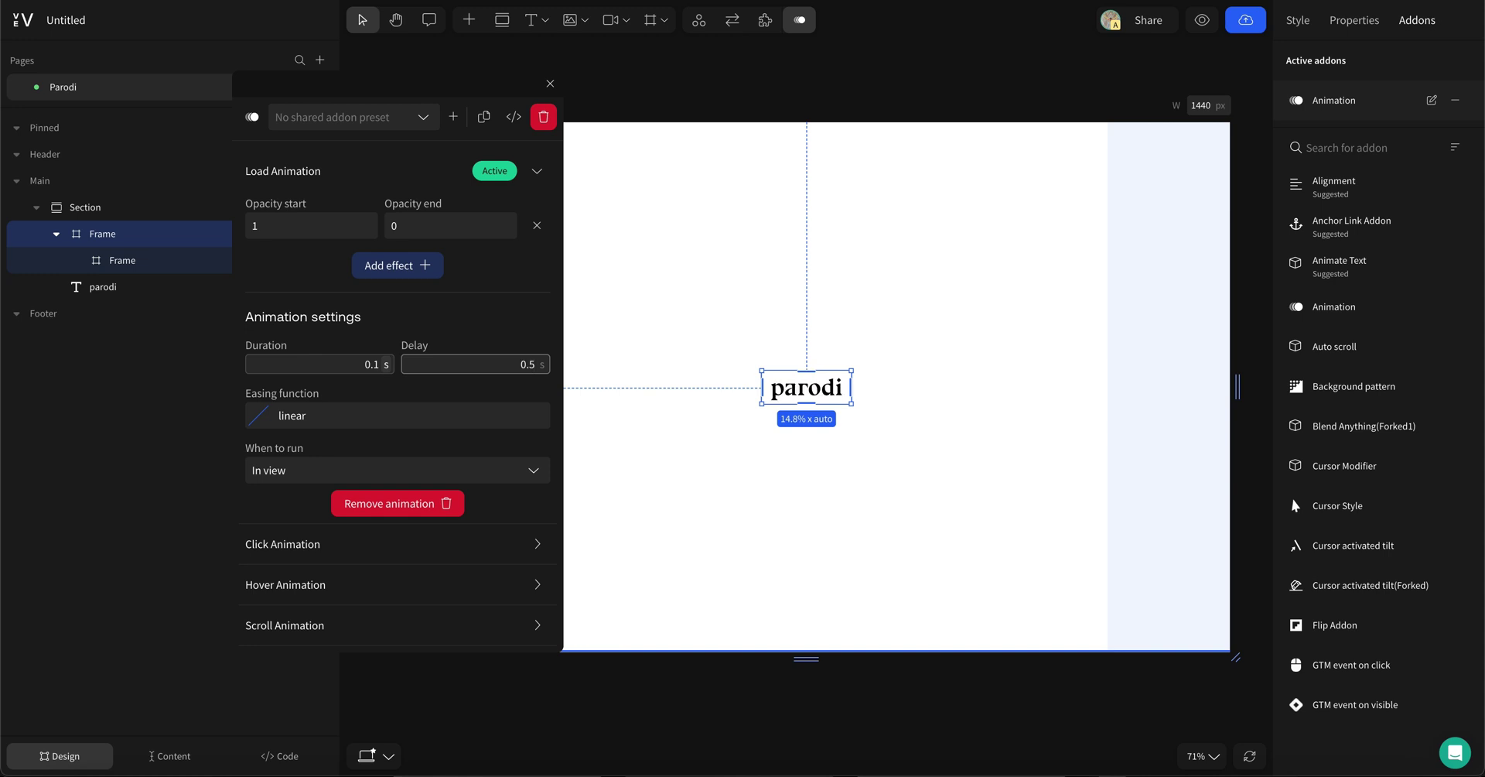
Step: Preview the page animation and return to the editor
click(592, 279)
key(p)
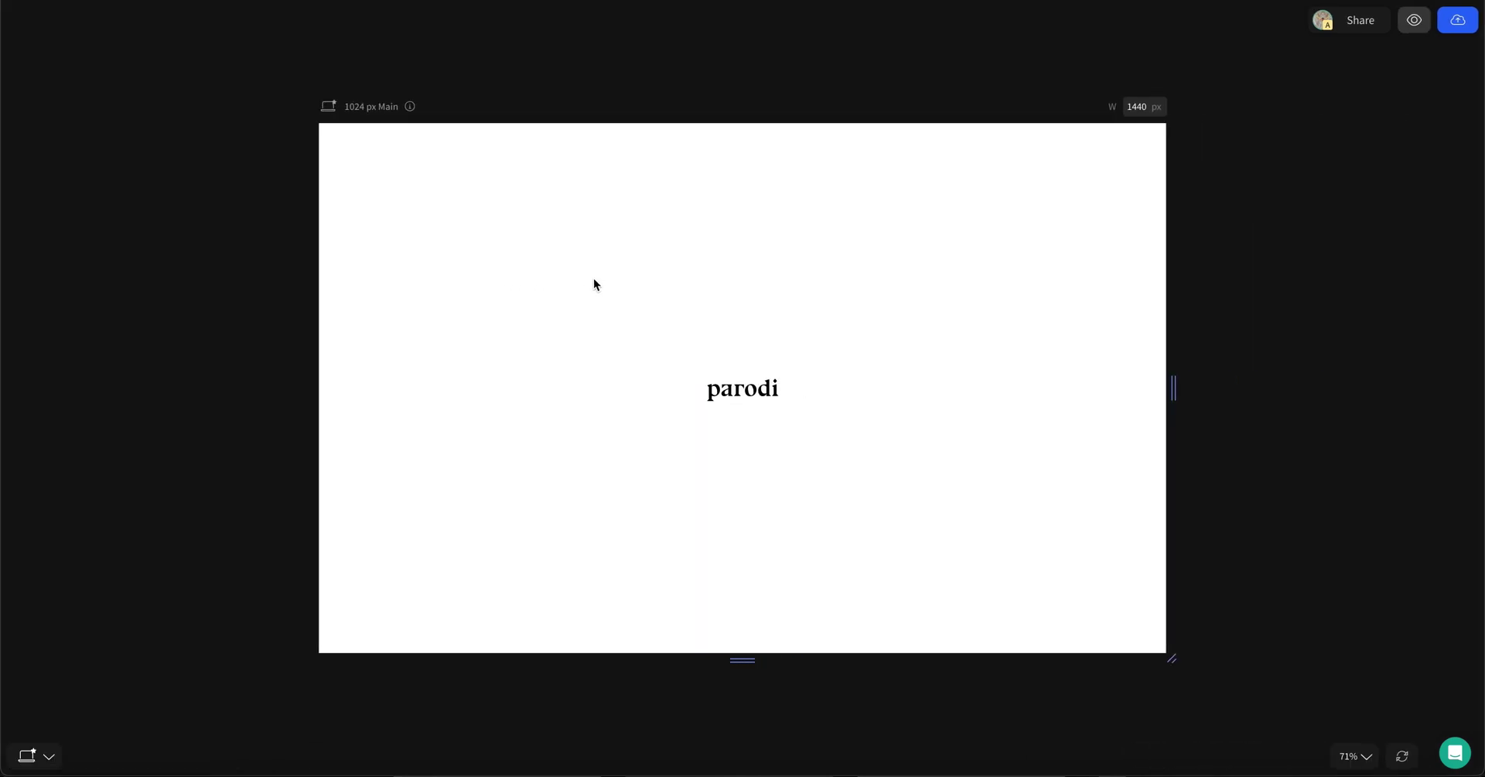
key(p)
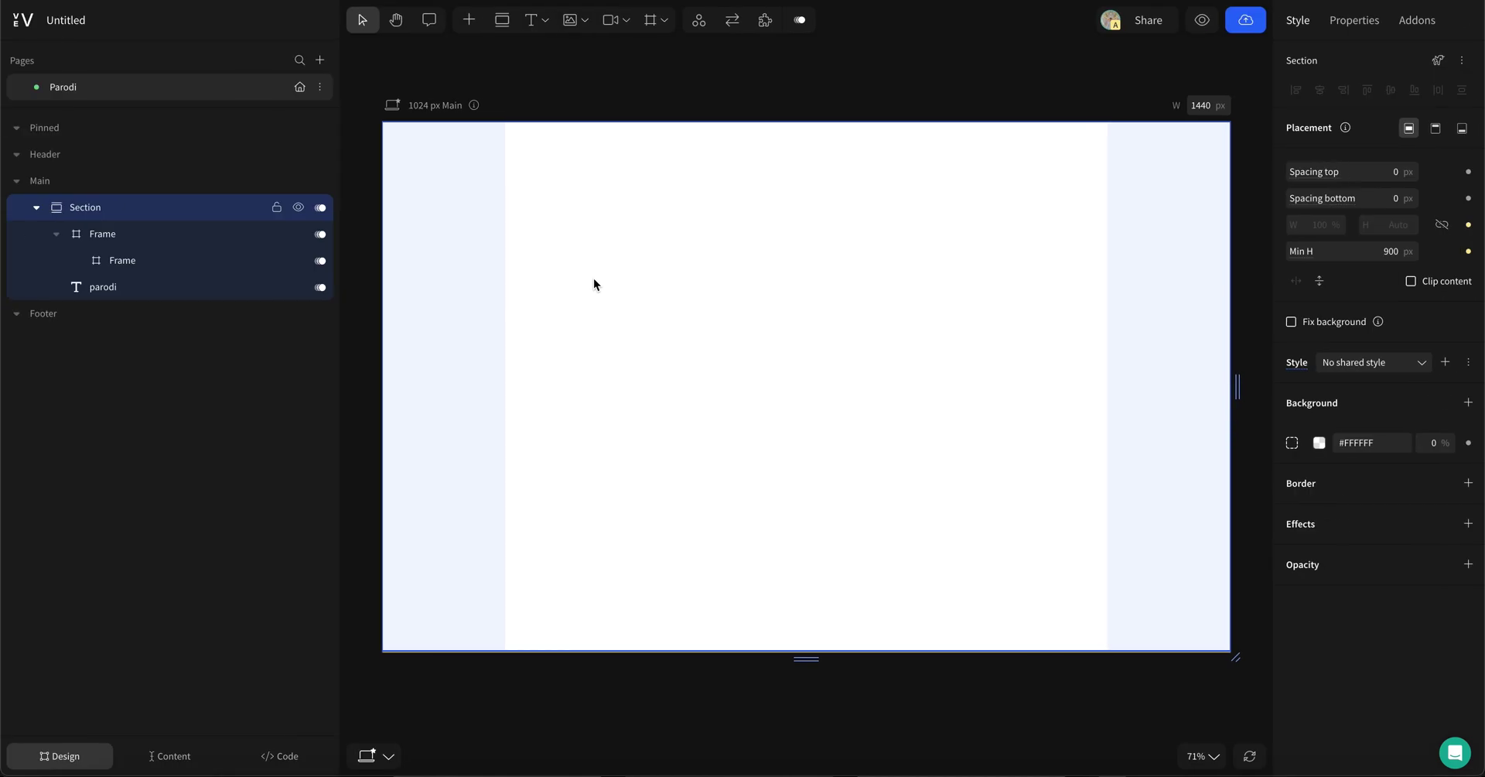
click(664, 20)
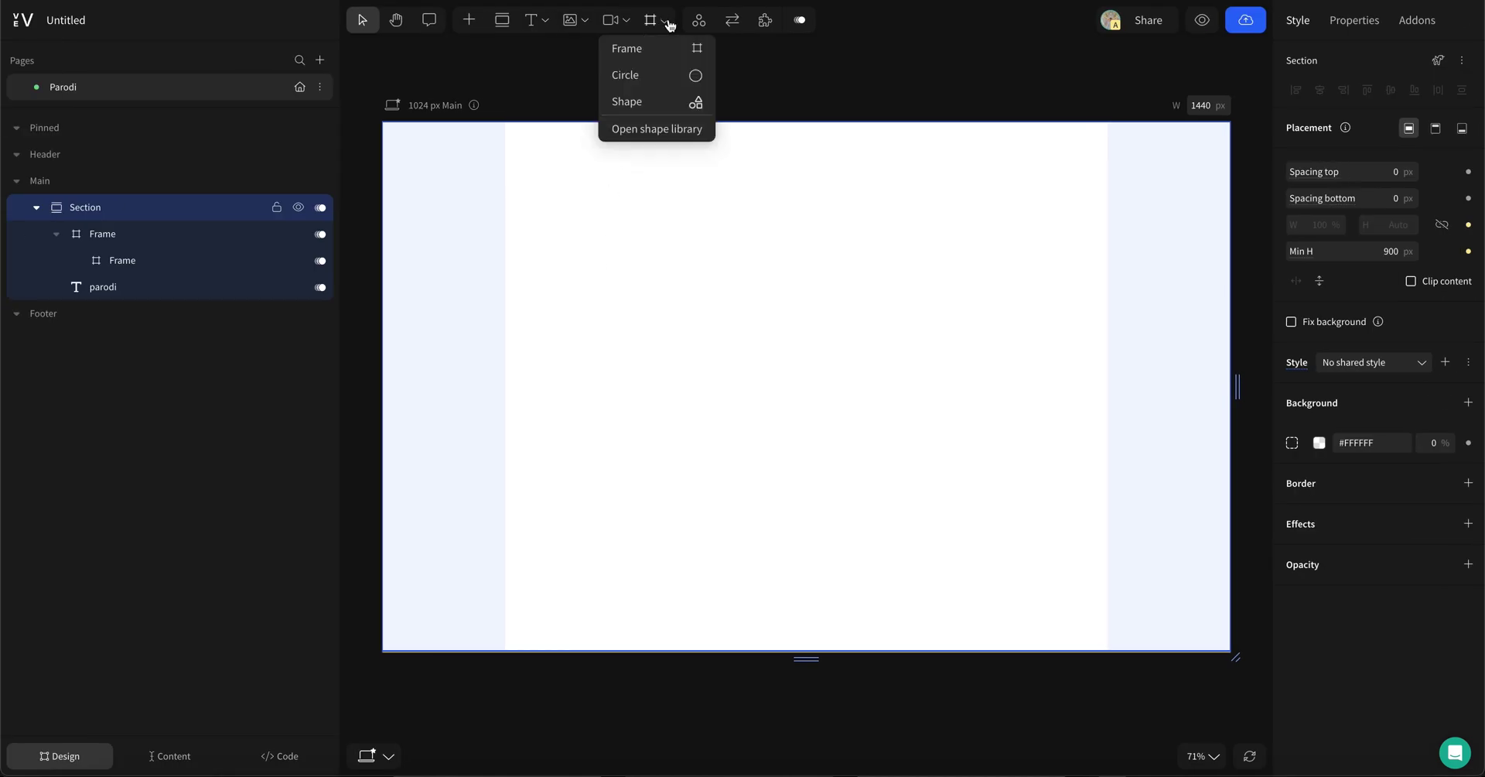
Step: Draw a circle and size it to 7 × 7 px
click(663, 72)
drag(638, 222, 667, 253)
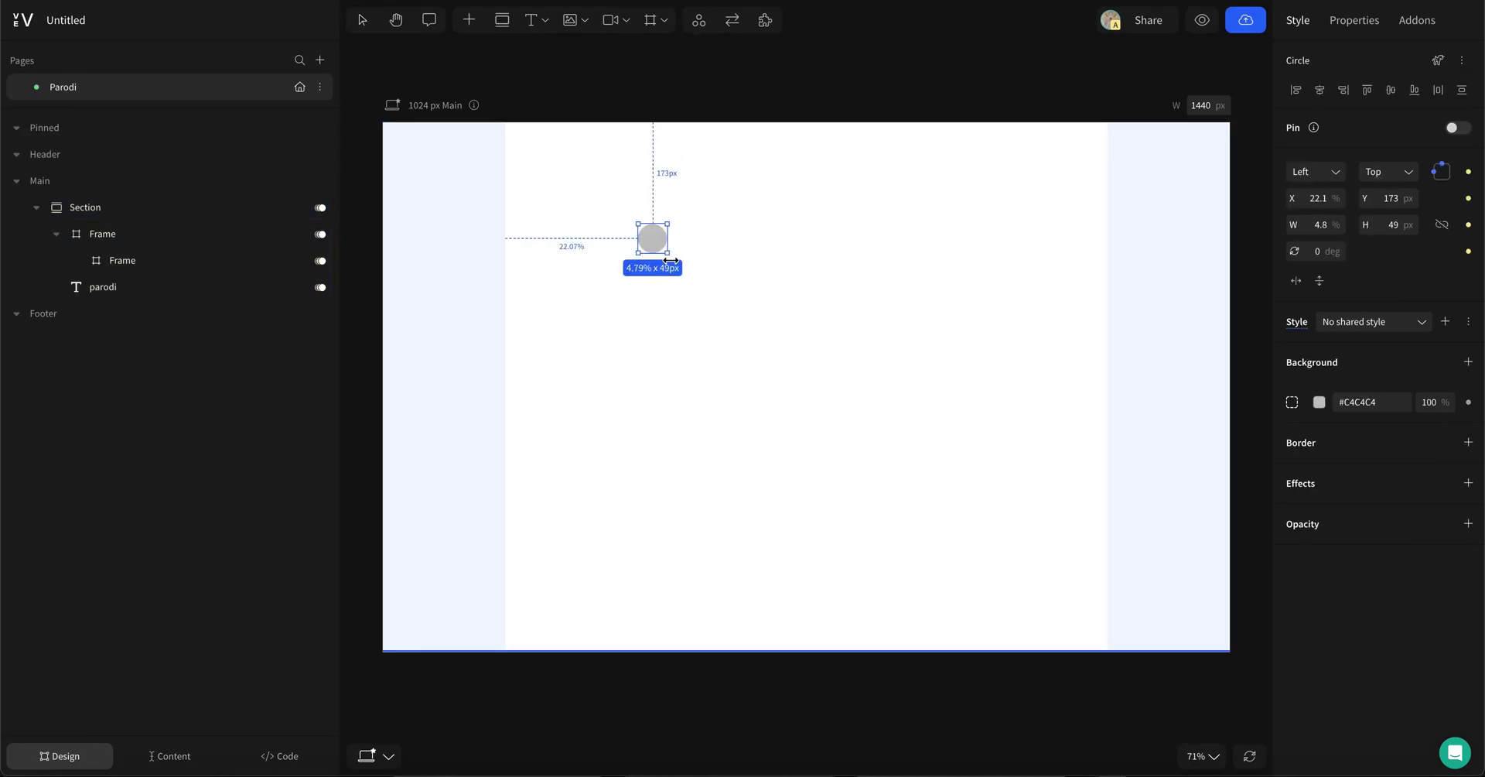
click(1335, 225)
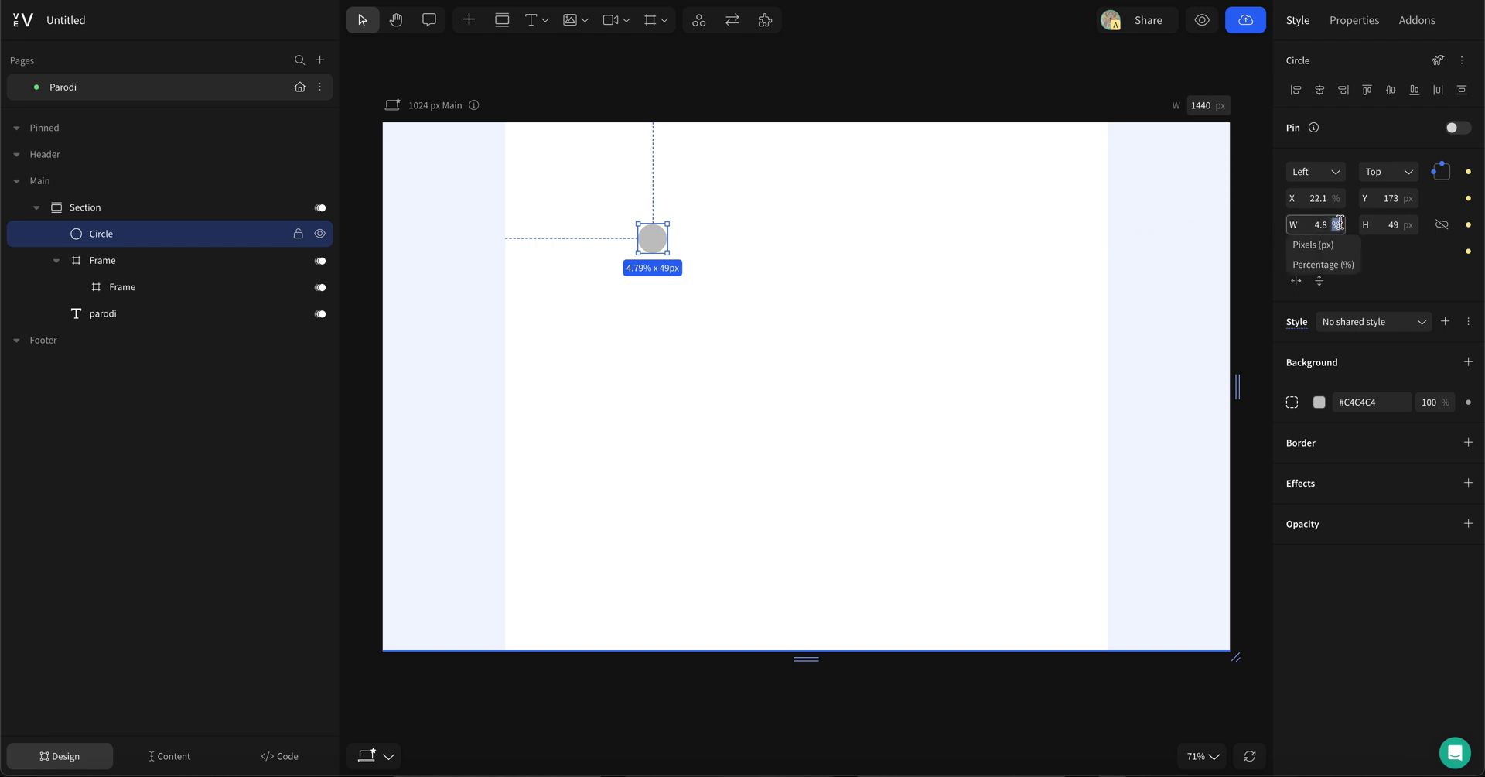
click(1329, 241)
double_click(1320, 224)
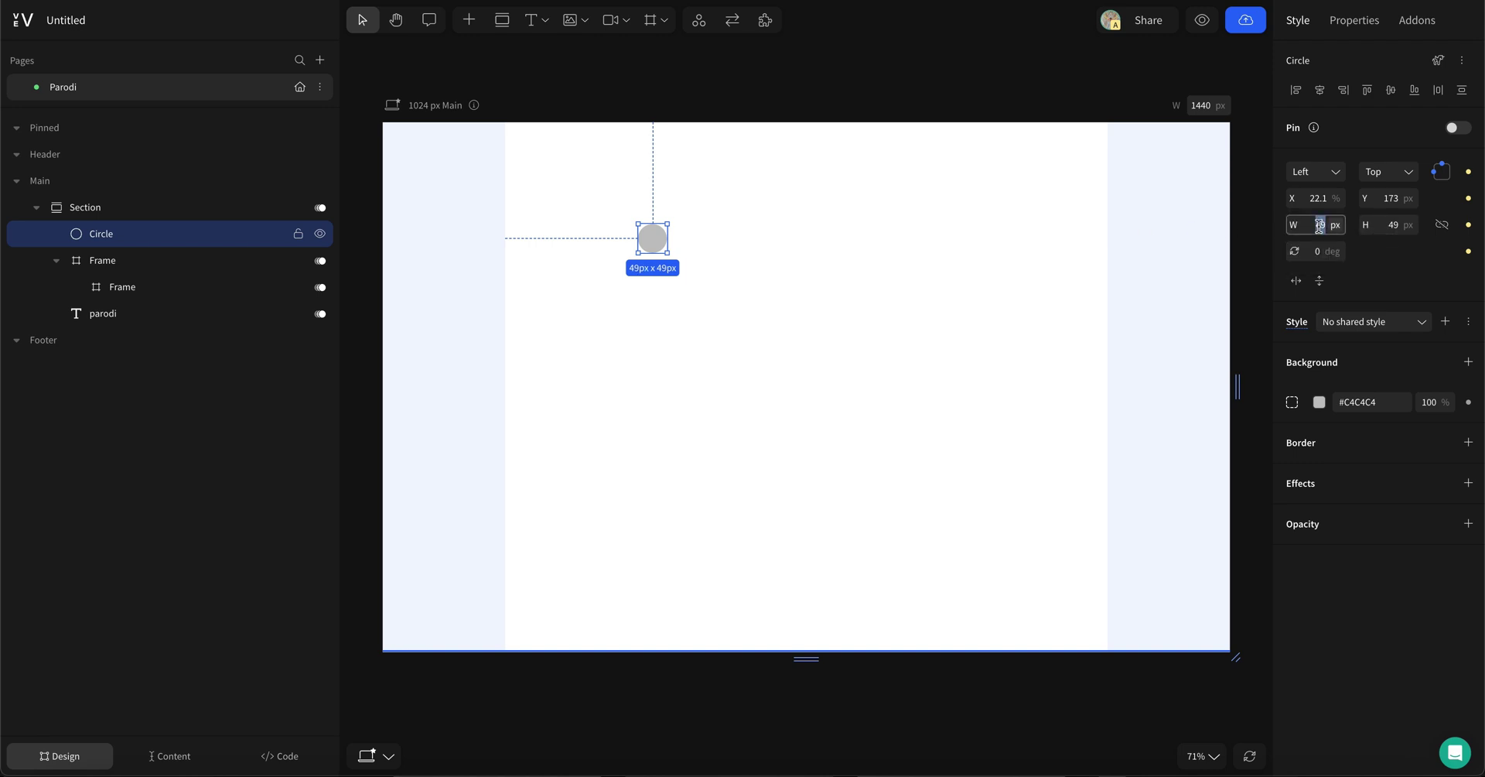
text(7)
key(Tab)
text(7)
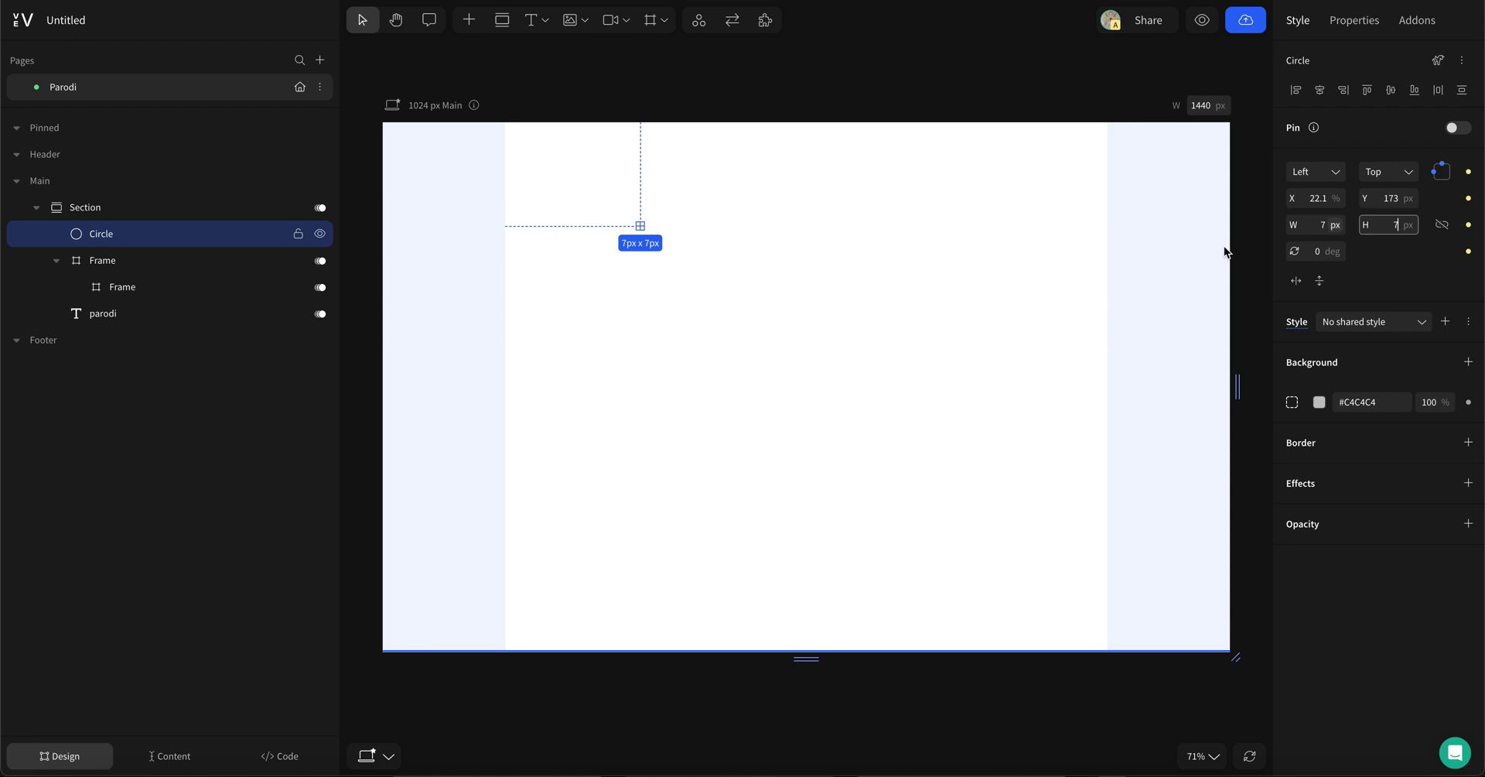
scroll(852, 290, up, 5)
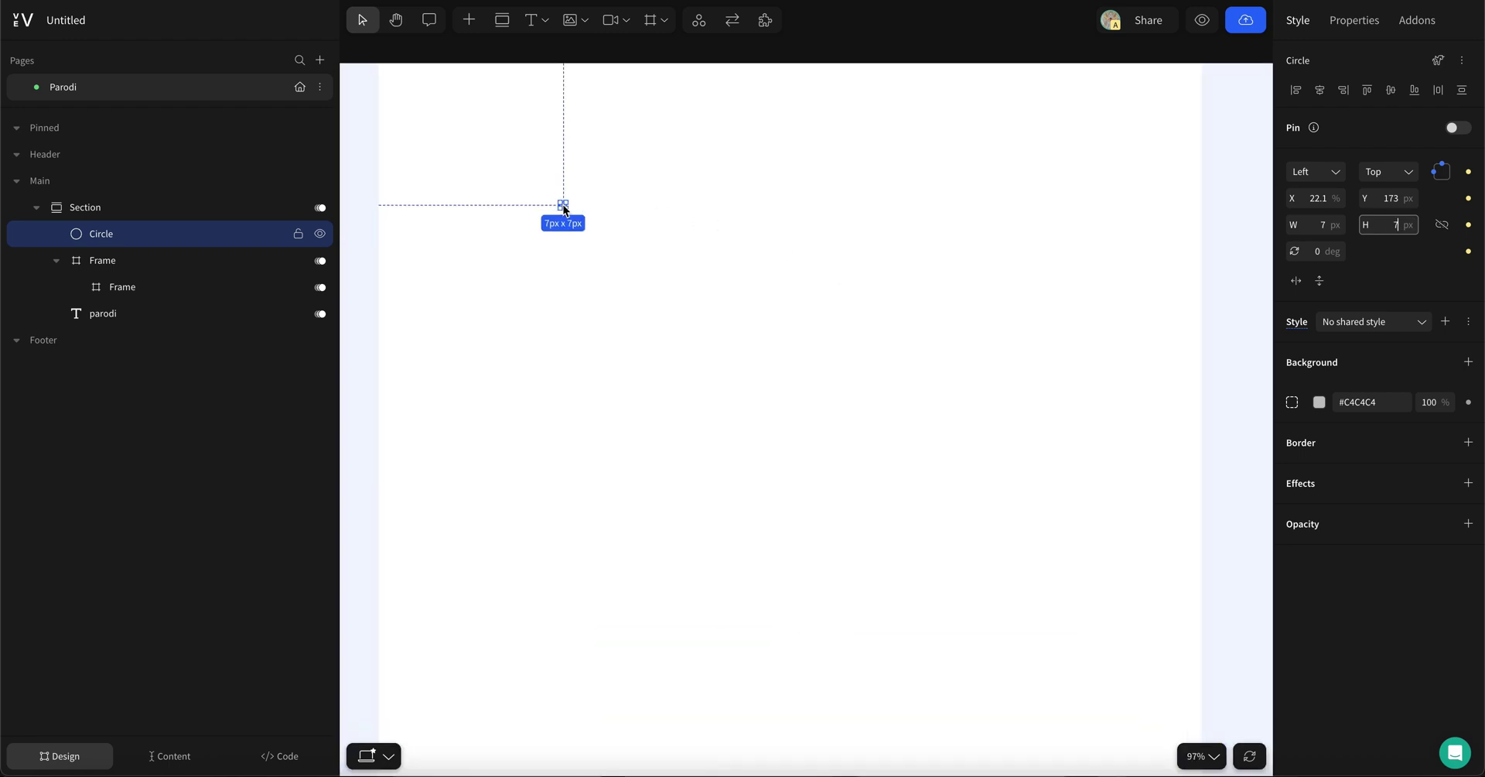
Step: Hide the covering Frame, place the circle right after 'parodi', and fill it white #FFFFFF
drag(563, 206, 913, 418)
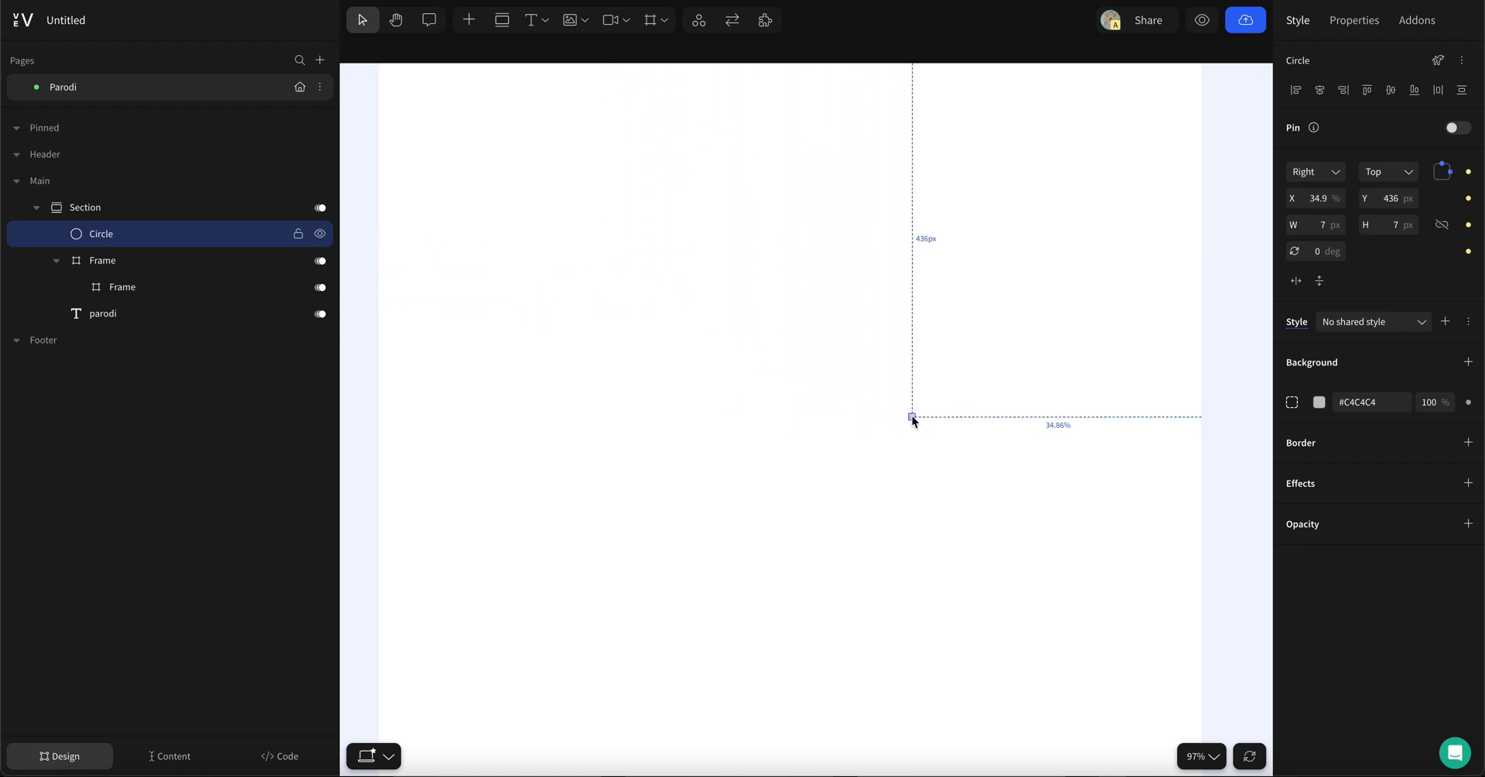
drag(913, 416, 912, 416)
click(299, 261)
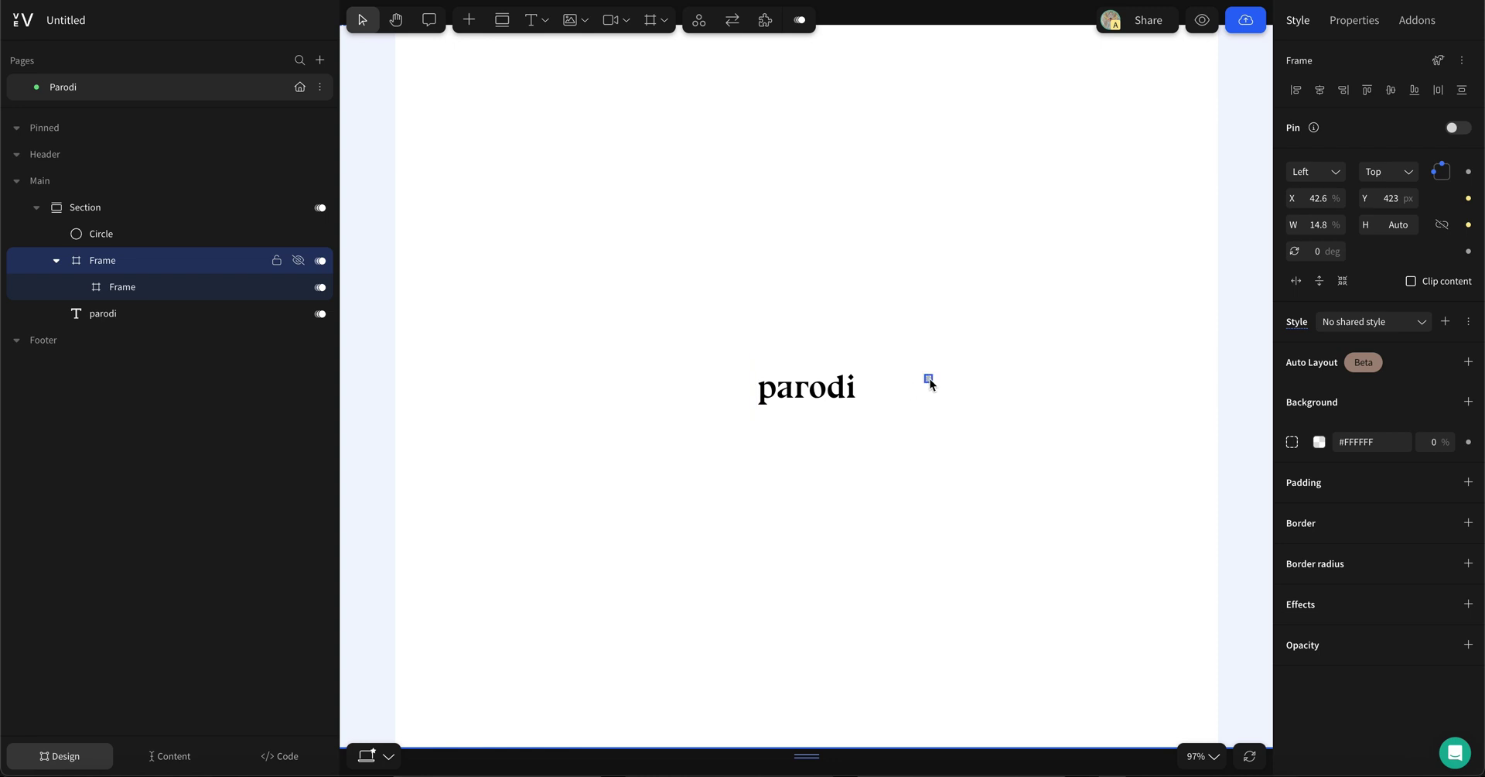
drag(929, 379, 867, 397)
click(1319, 401)
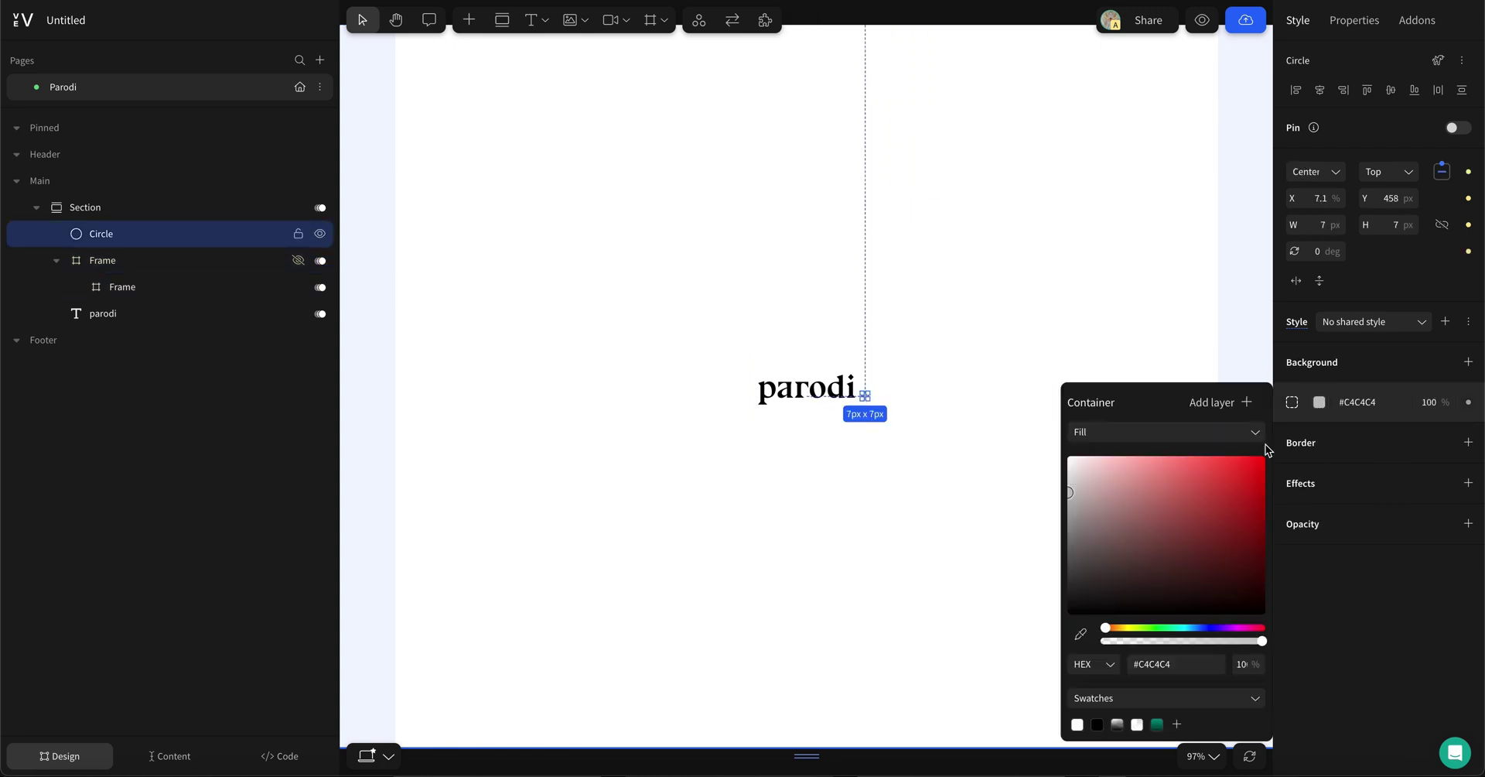
drag(1233, 486, 965, 442)
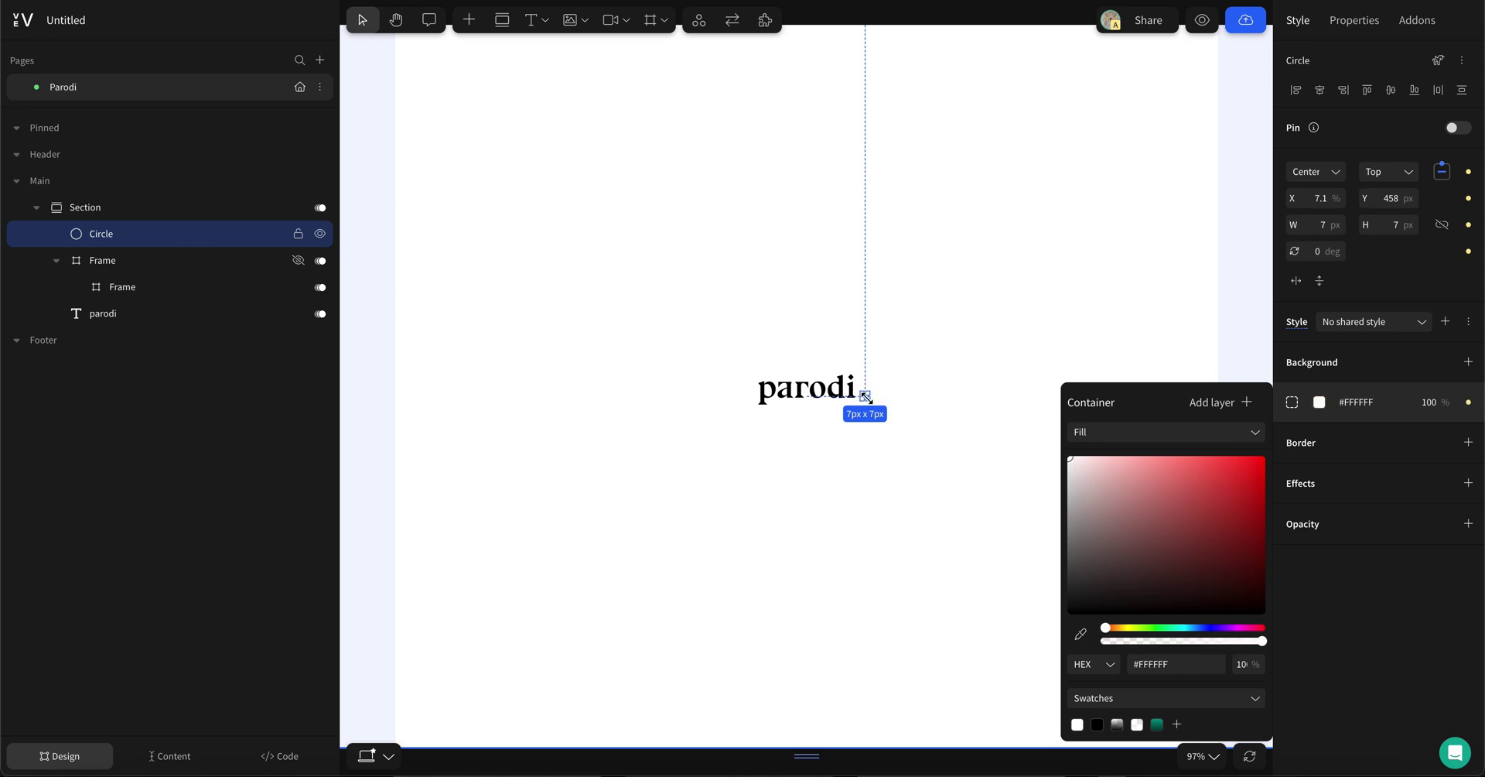
scroll(866, 396, up, 5)
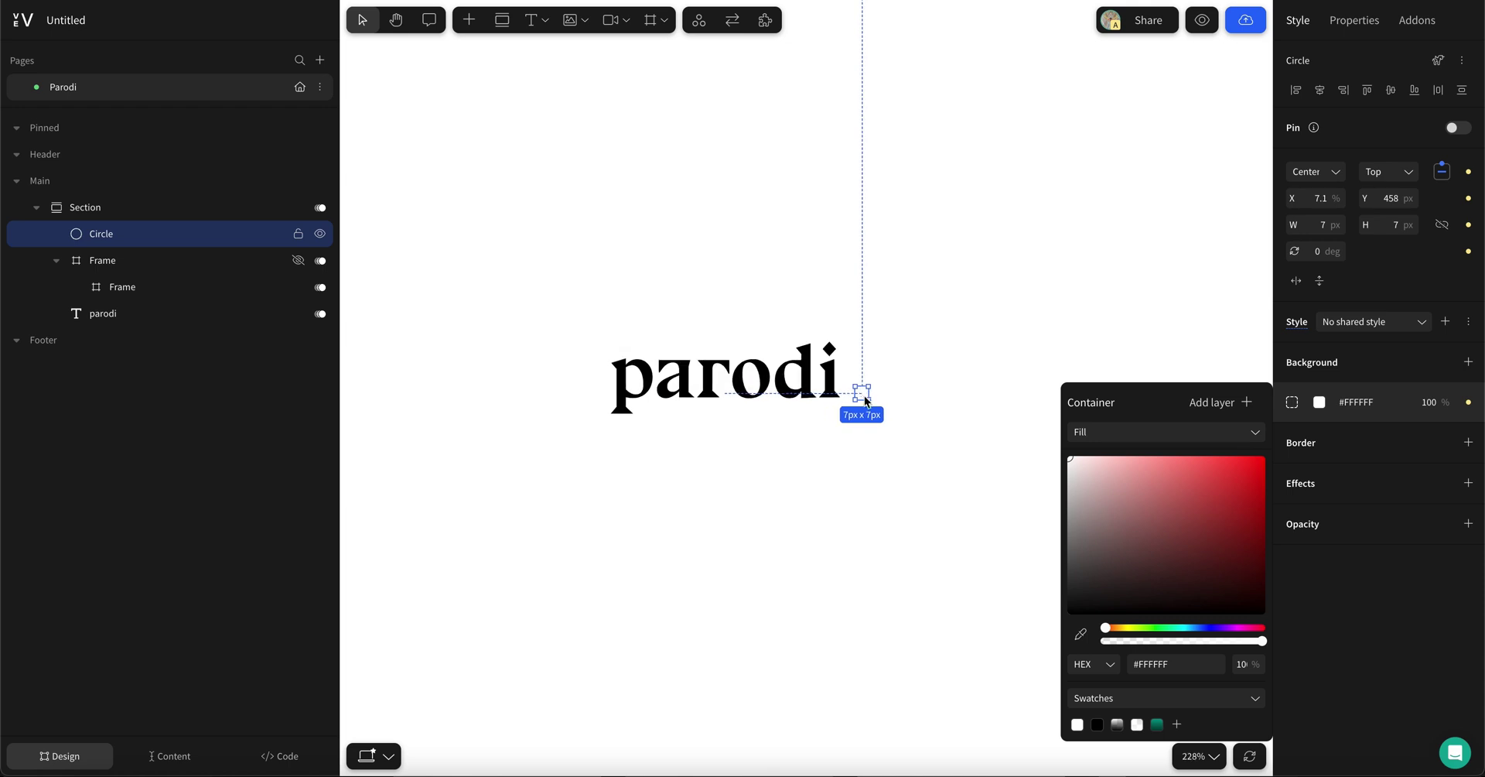
Step: Attach the Animation addon to the circle and add a Scale load animation
right_click(861, 391)
mouse_move(891, 466)
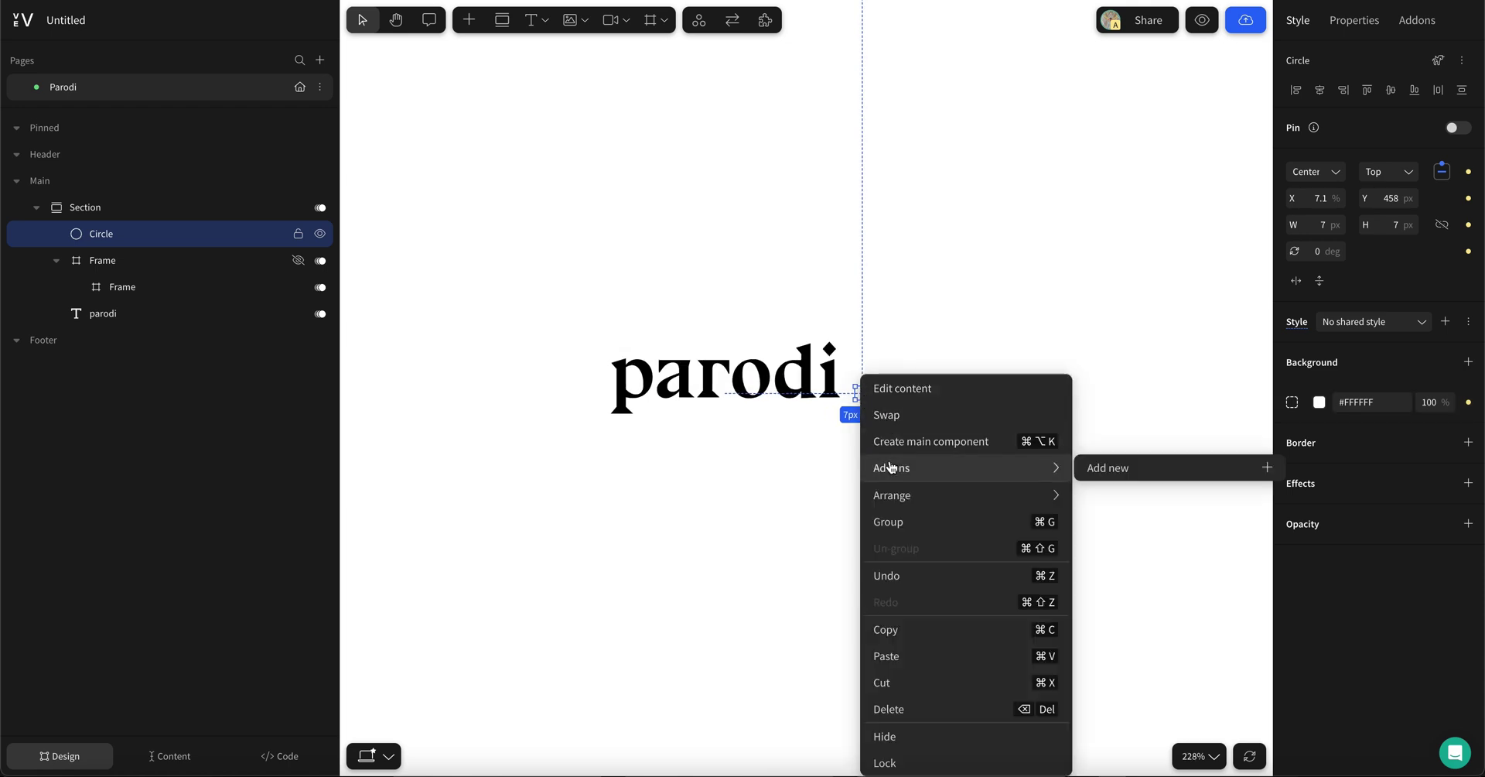
click(1112, 469)
click(566, 113)
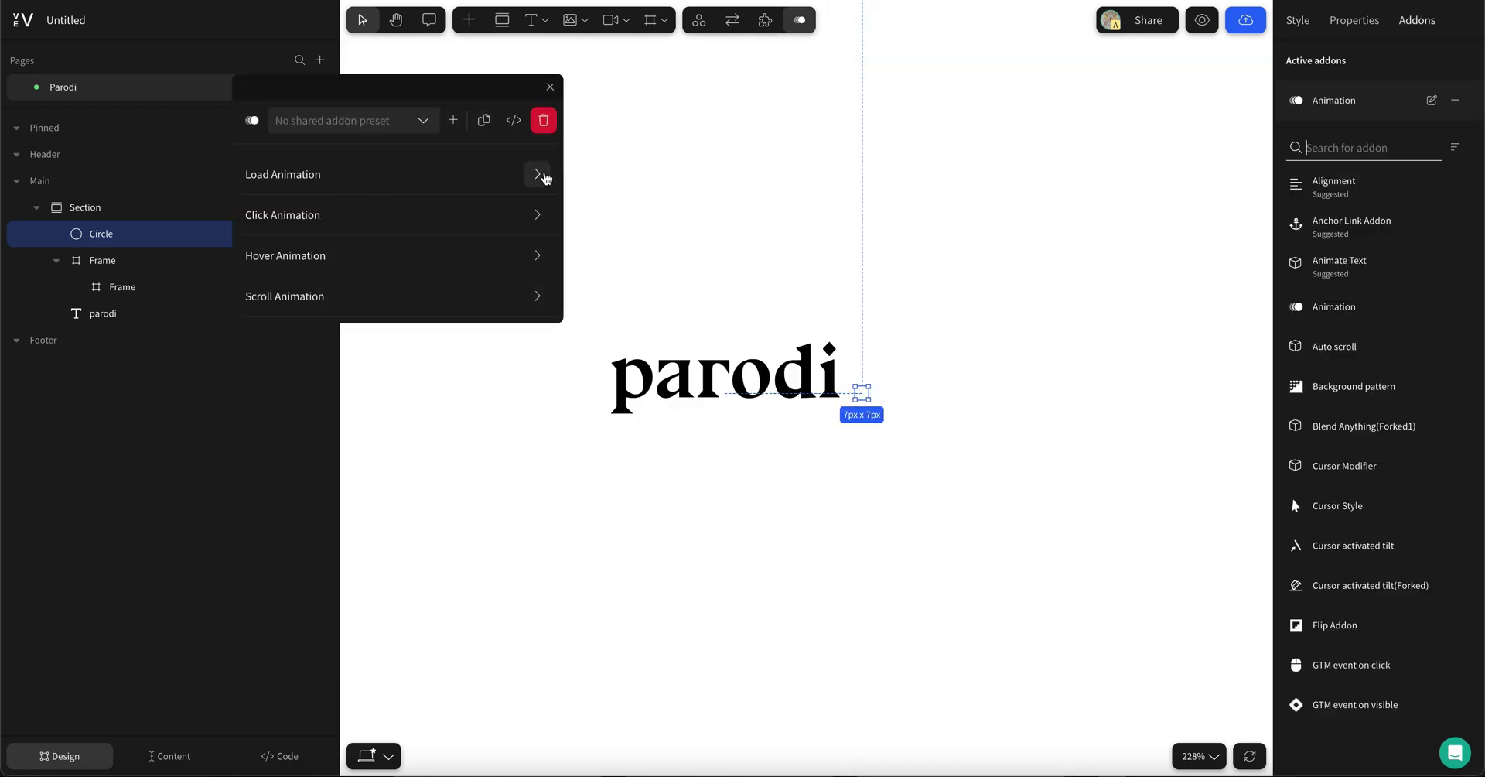
click(540, 175)
click(430, 227)
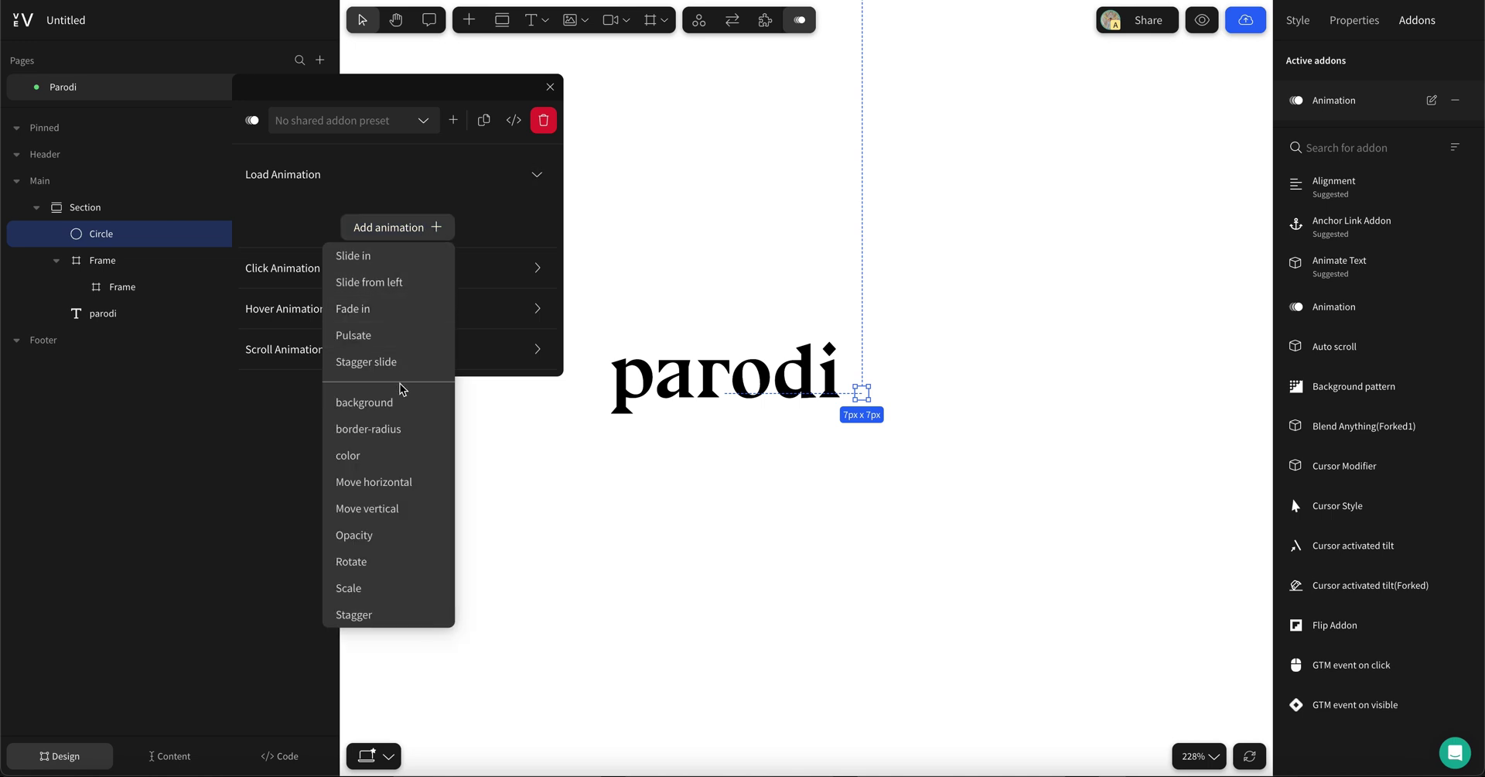
click(375, 587)
Step: Set the circle's scale to 500 and the animation duration to 0.2 s
double_click(307, 230)
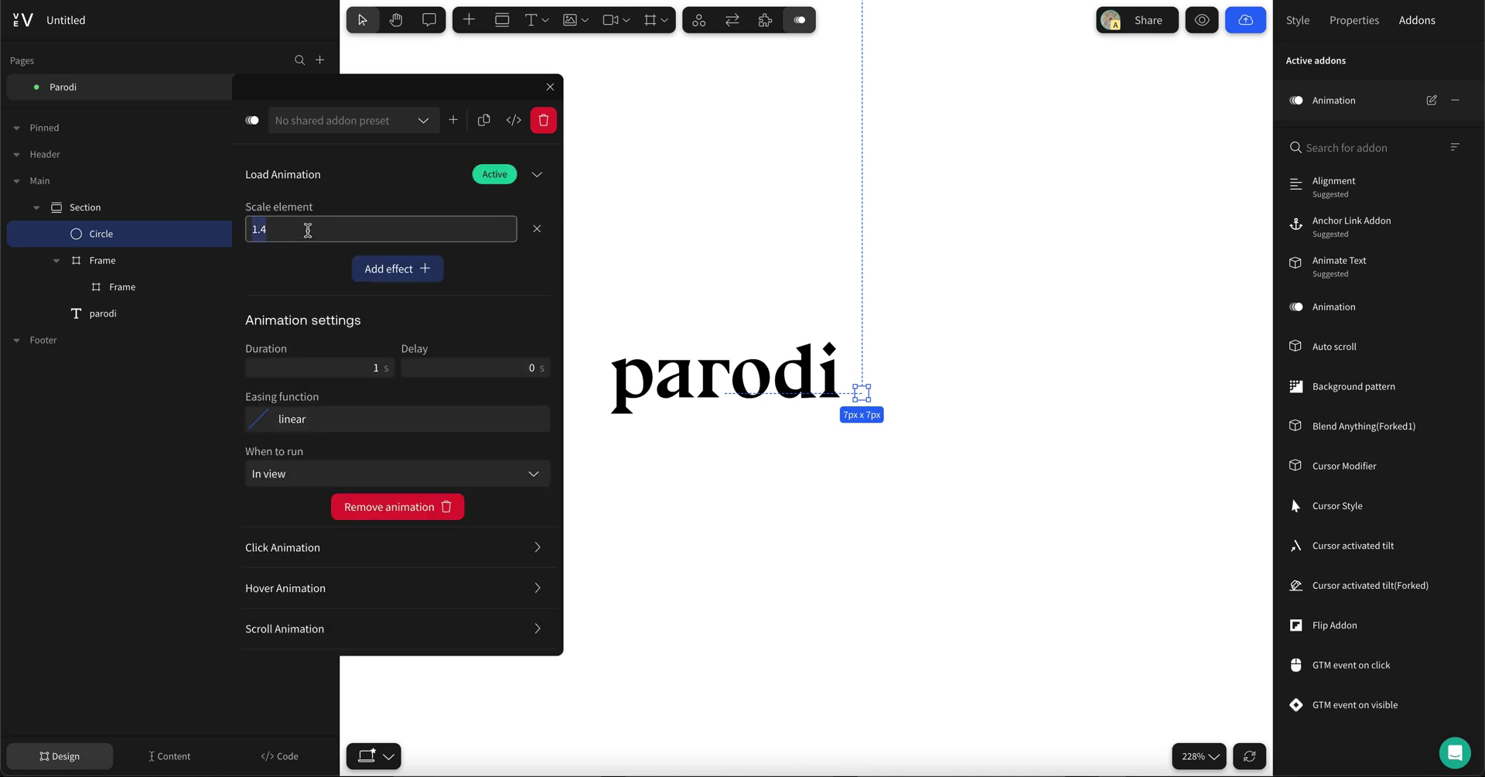
text(500)
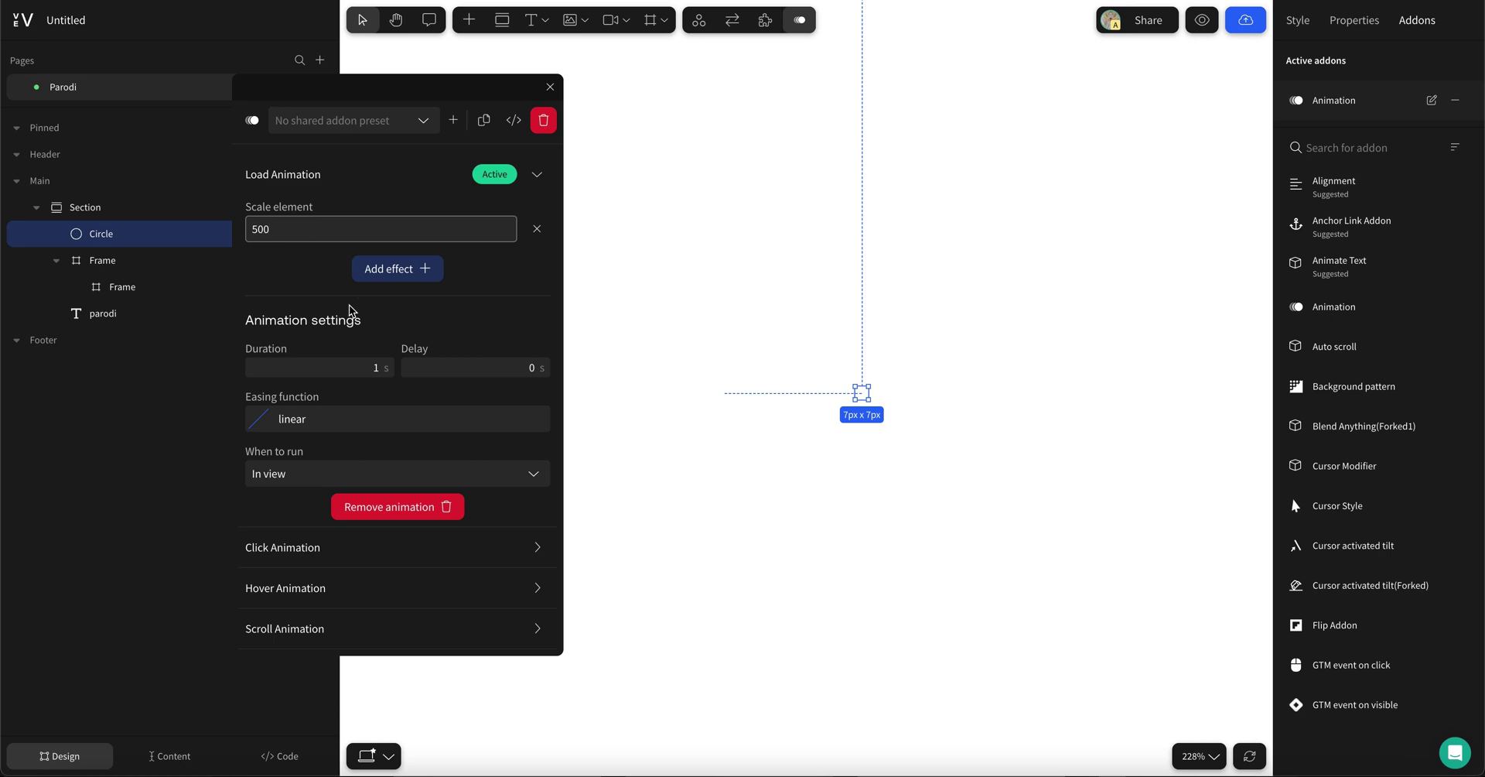
double_click(367, 362)
text(0.2)
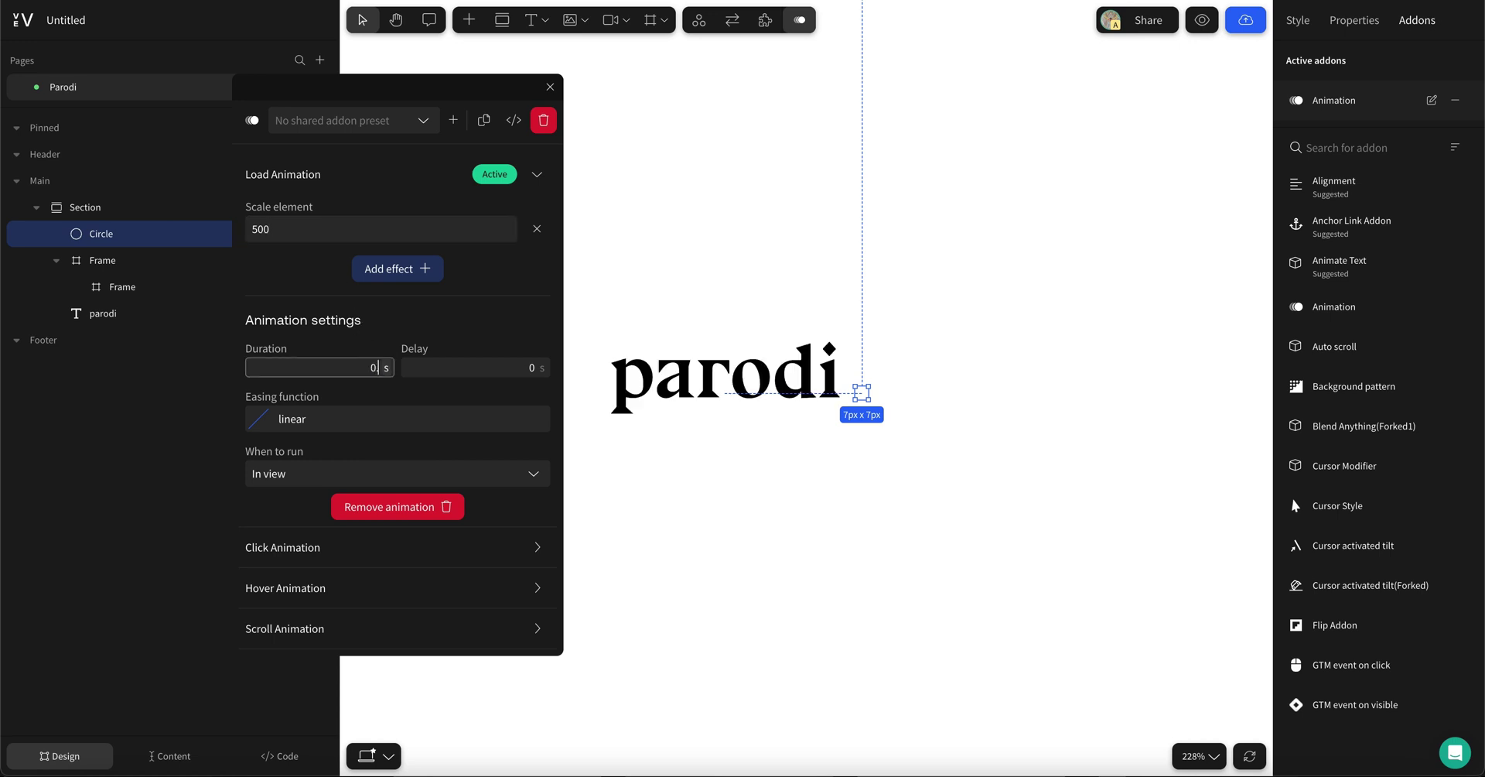
double_click(473, 363)
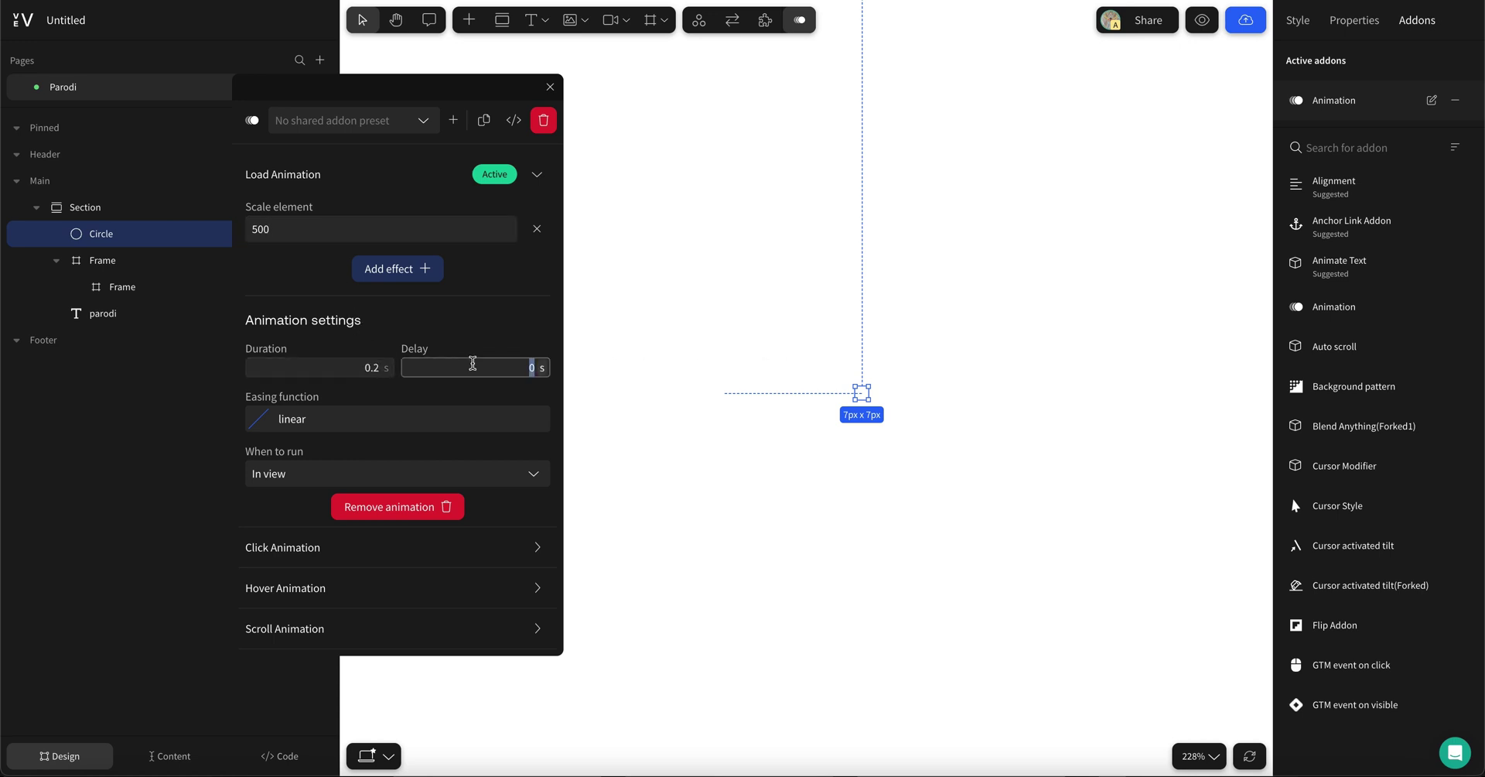
click(851, 483)
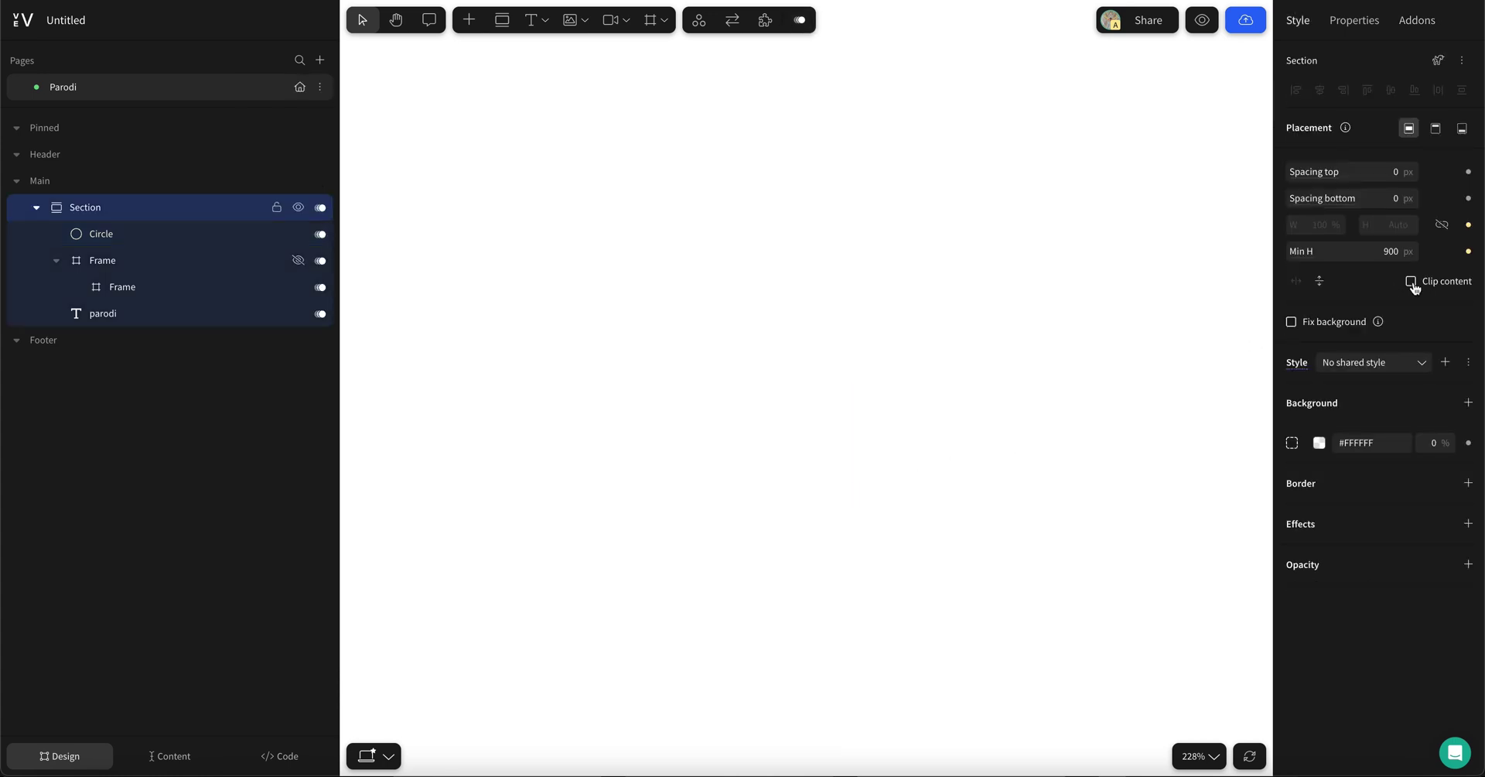
Step: Play the finished parodi intro in page preview mode
key(p)
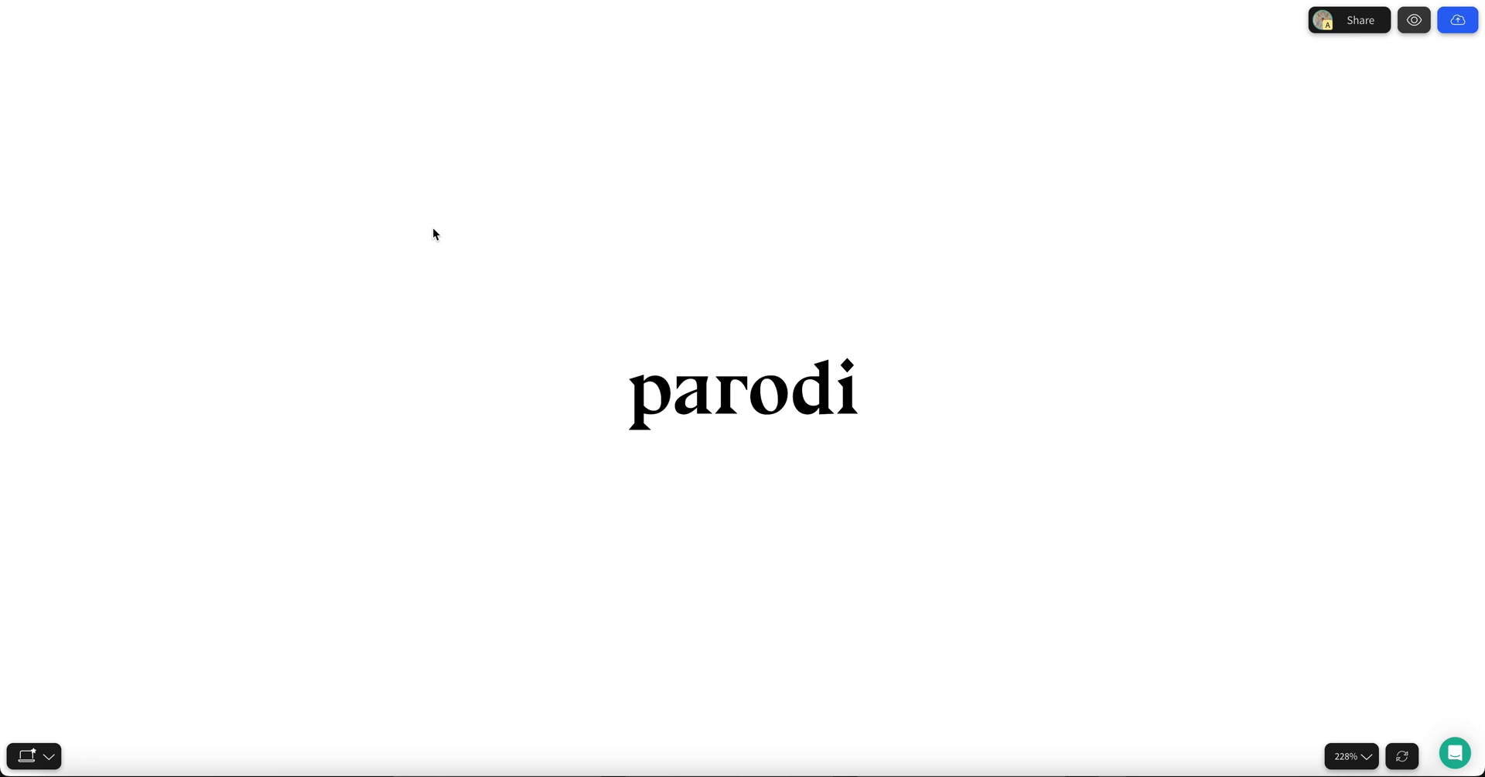